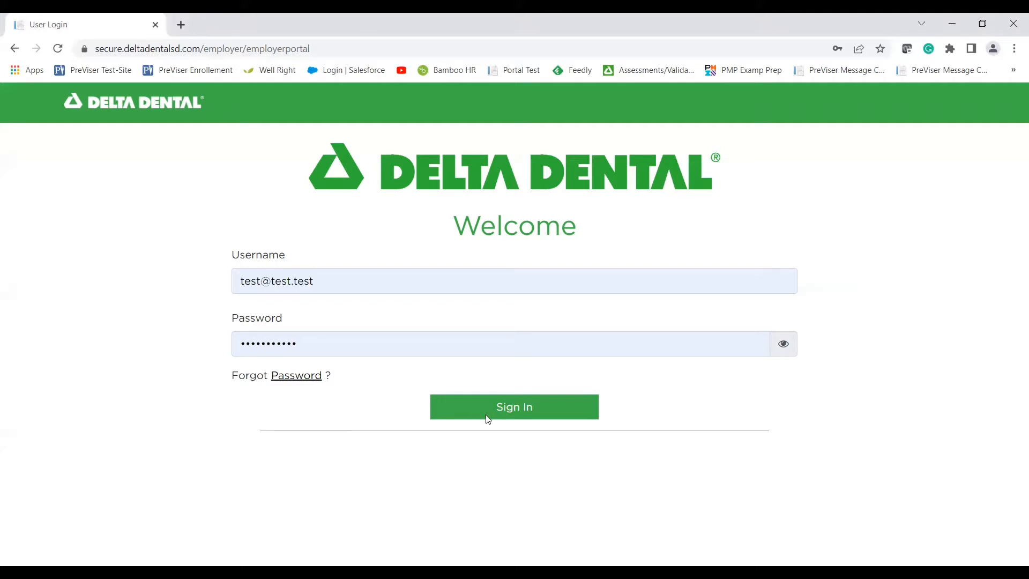
Sign in, view the Group Benefits page, then return to the Dashboard's Employee Roster.
left_click(504, 411)
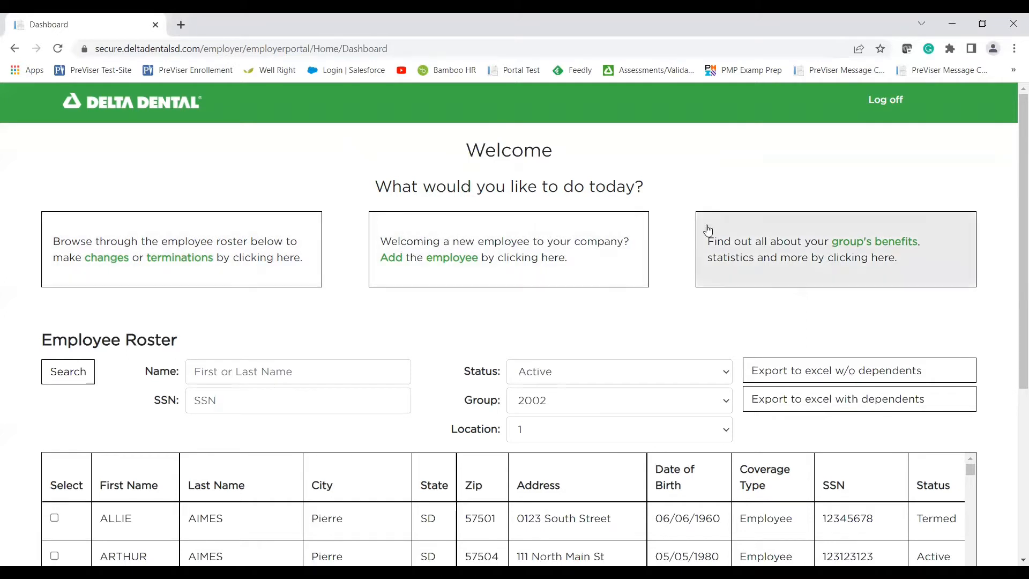
left_click(729, 244)
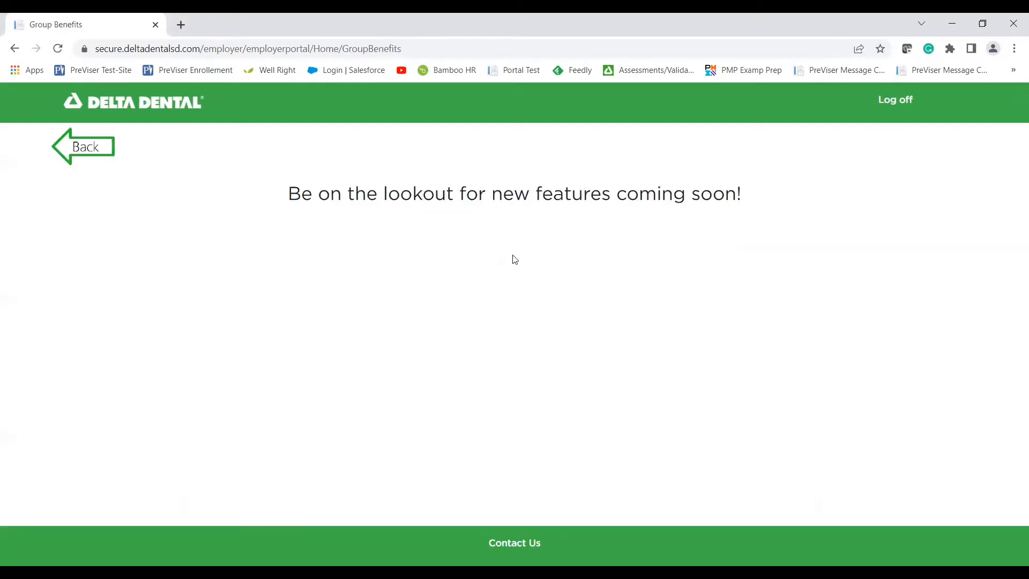
left_click(81, 153)
scroll(1, 260, "down", 1)
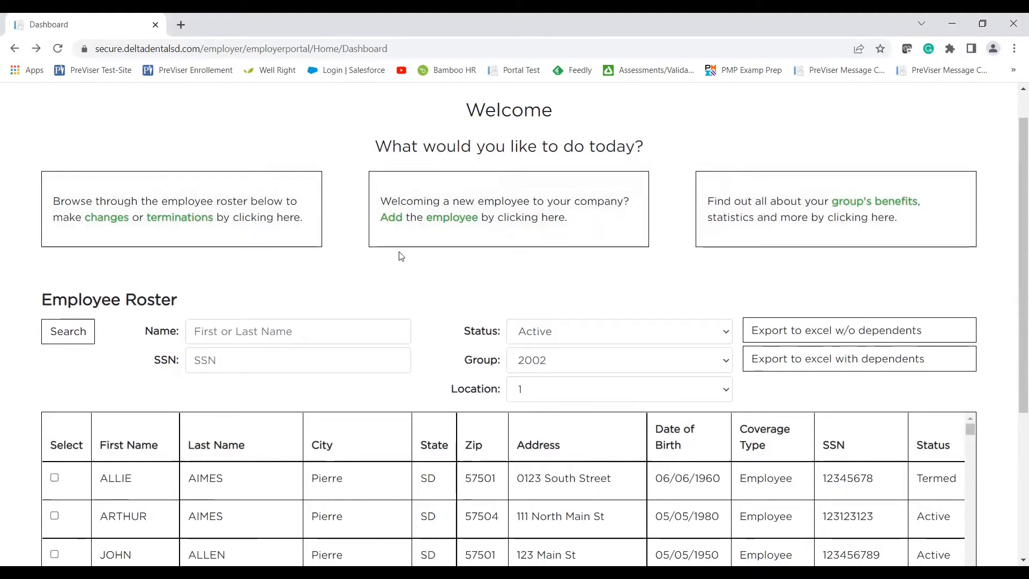
scroll(436, 257, "down", 3)
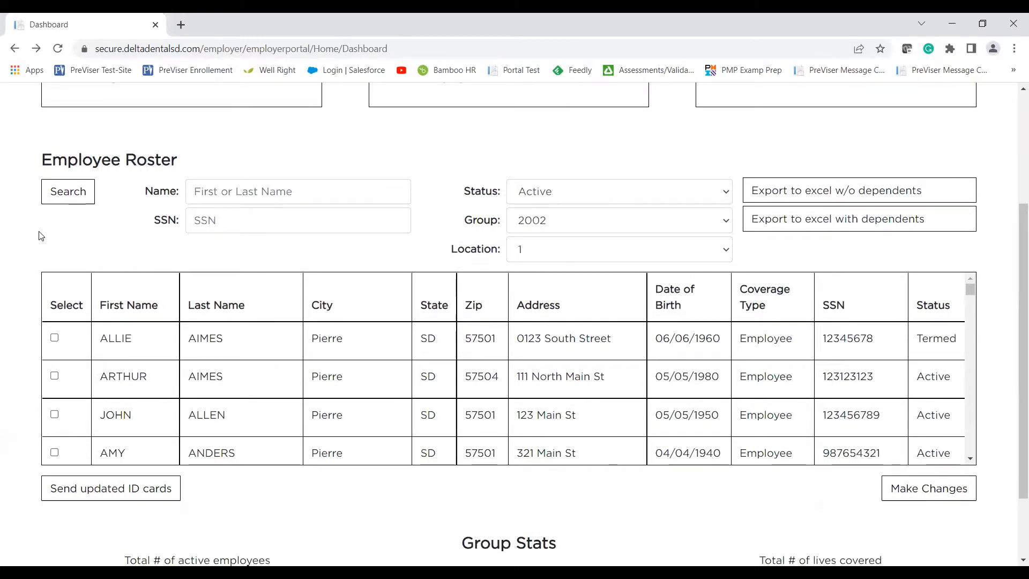
left_click(244, 200)
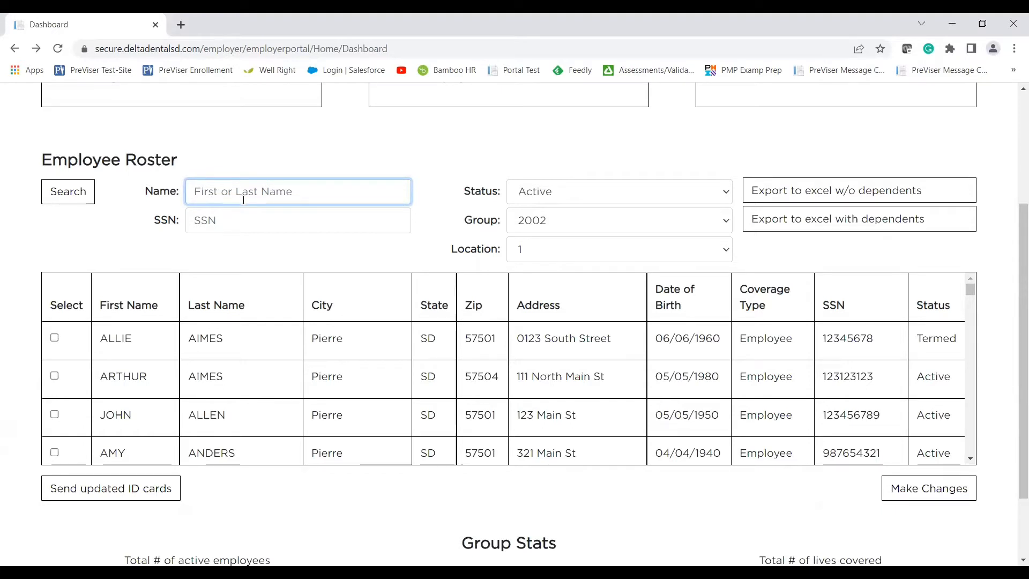
left_click(589, 195)
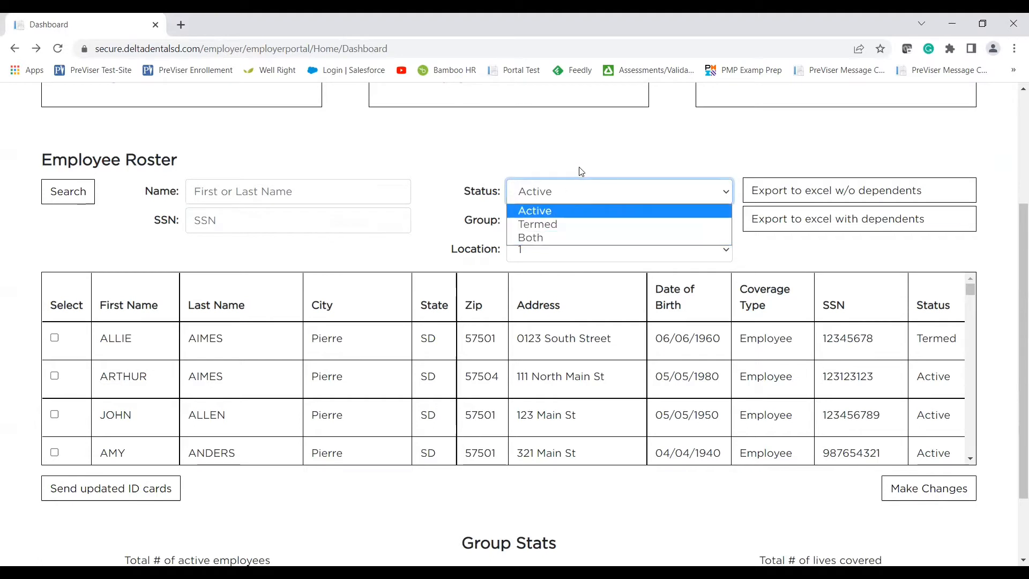
left_click(492, 206)
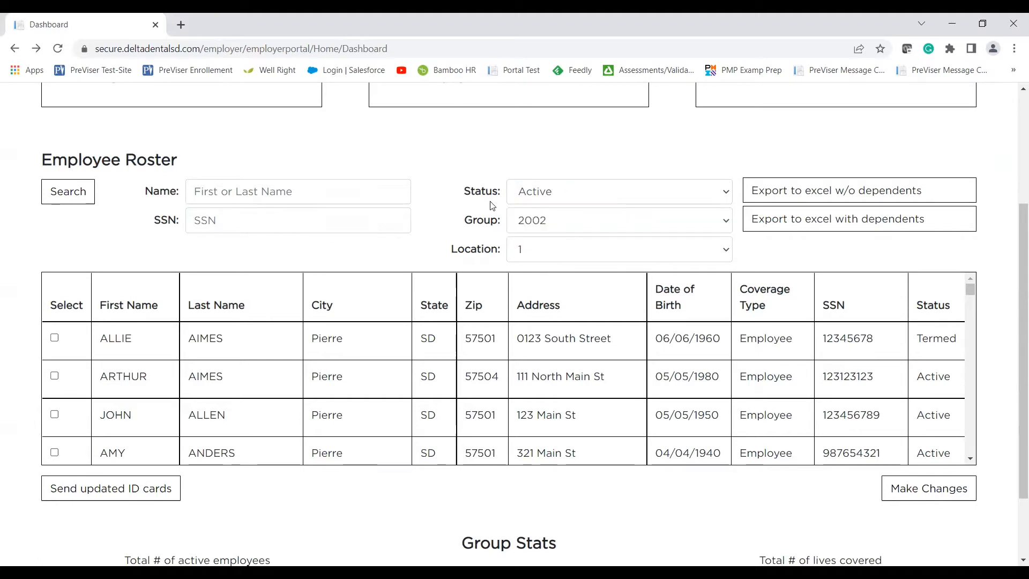
left_click(530, 229)
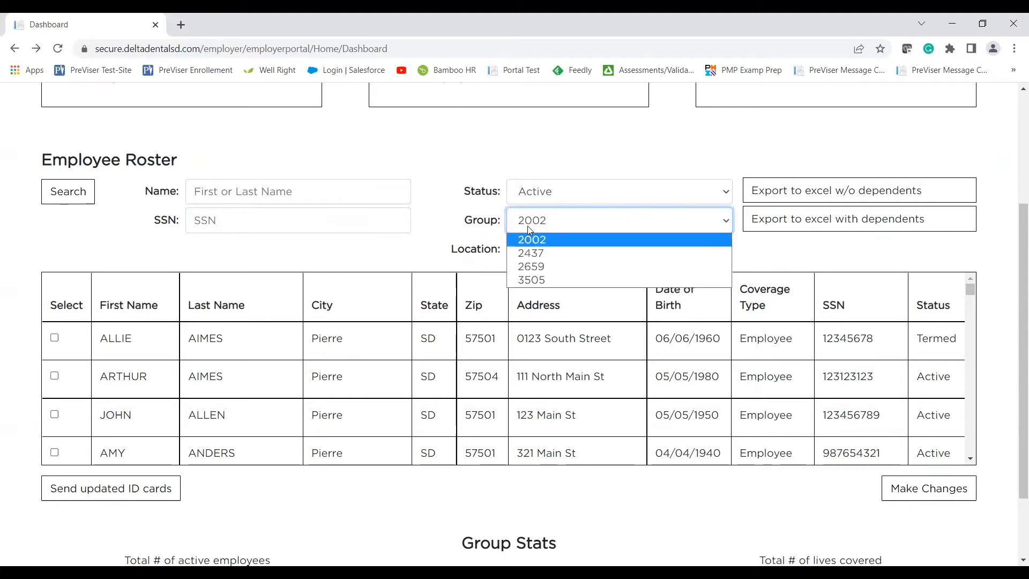
left_click(461, 240)
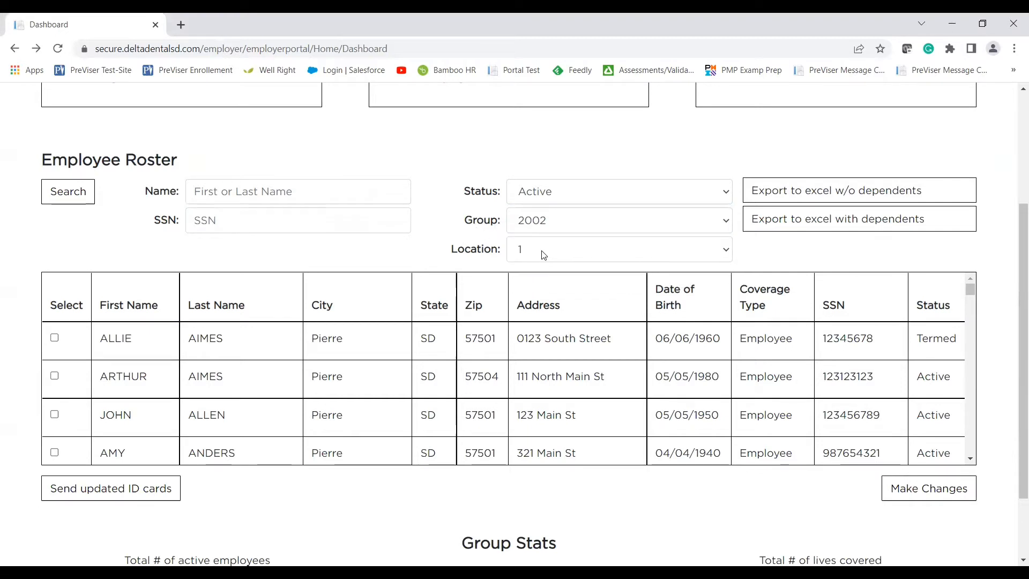
left_click(543, 254)
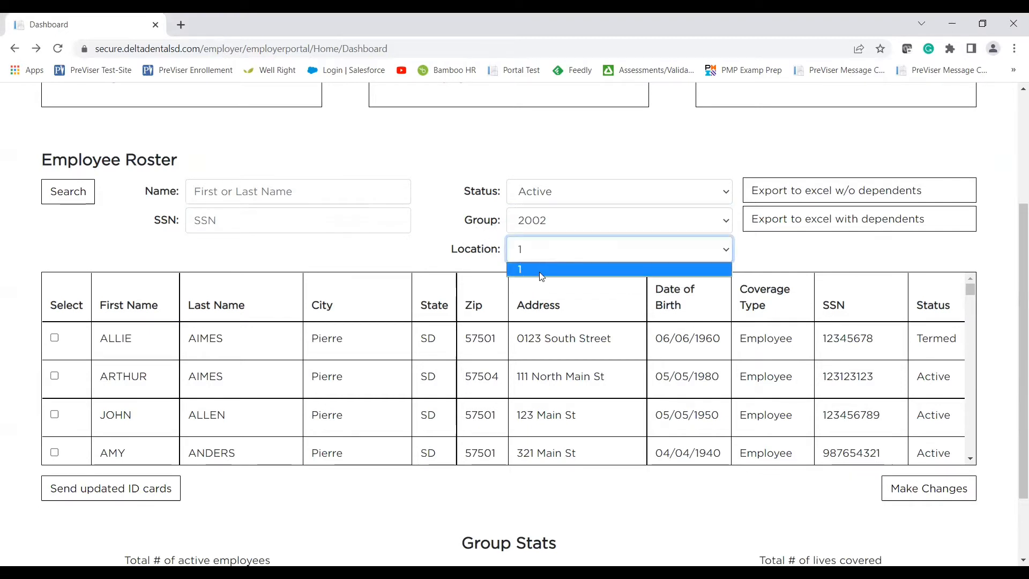
left_click(456, 260)
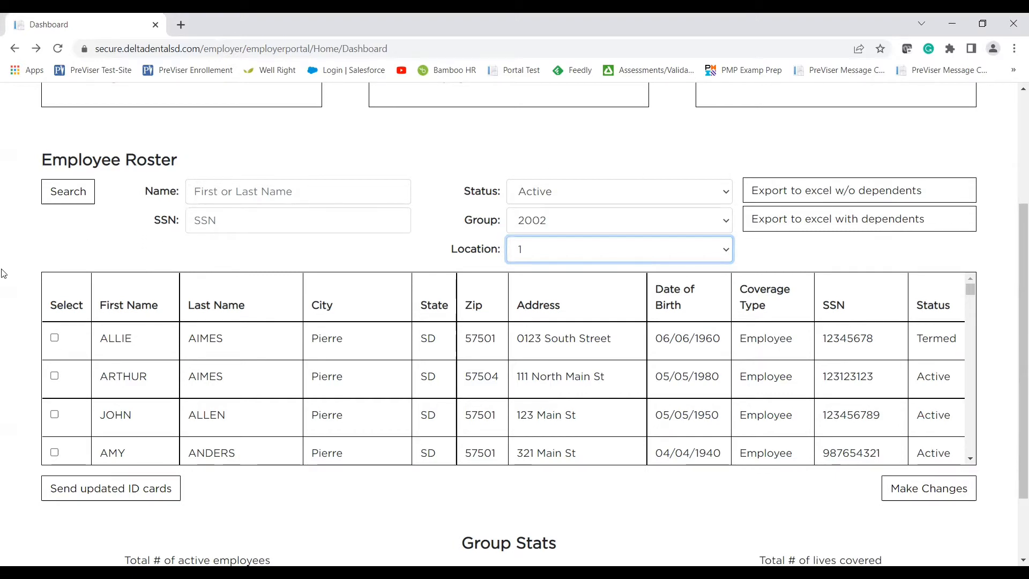
Send and confirm updated ID cards for only the second roster employee, then clear the selection.
scroll(2, 273, "down", 1)
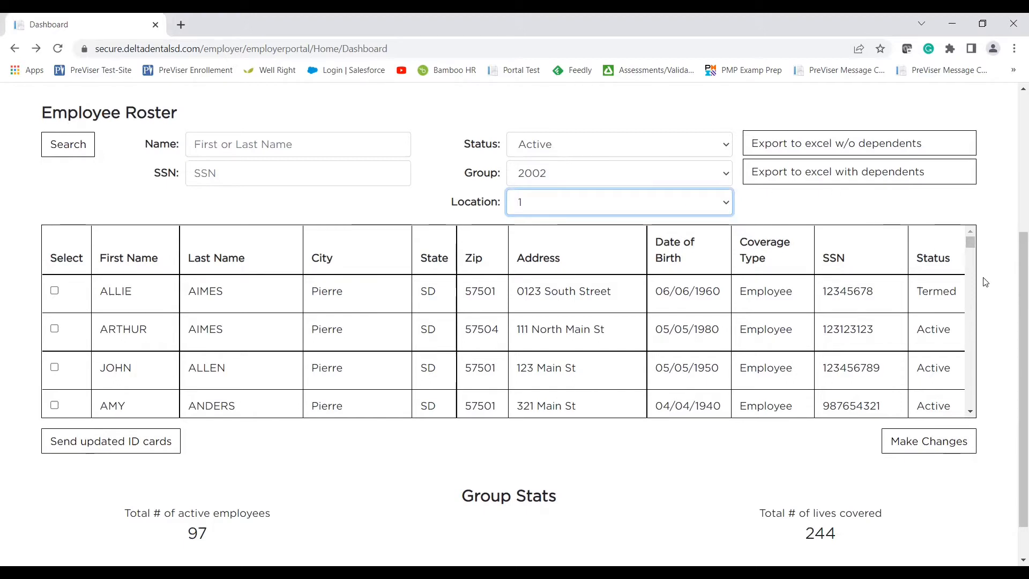
scroll(984, 282, "down", 1)
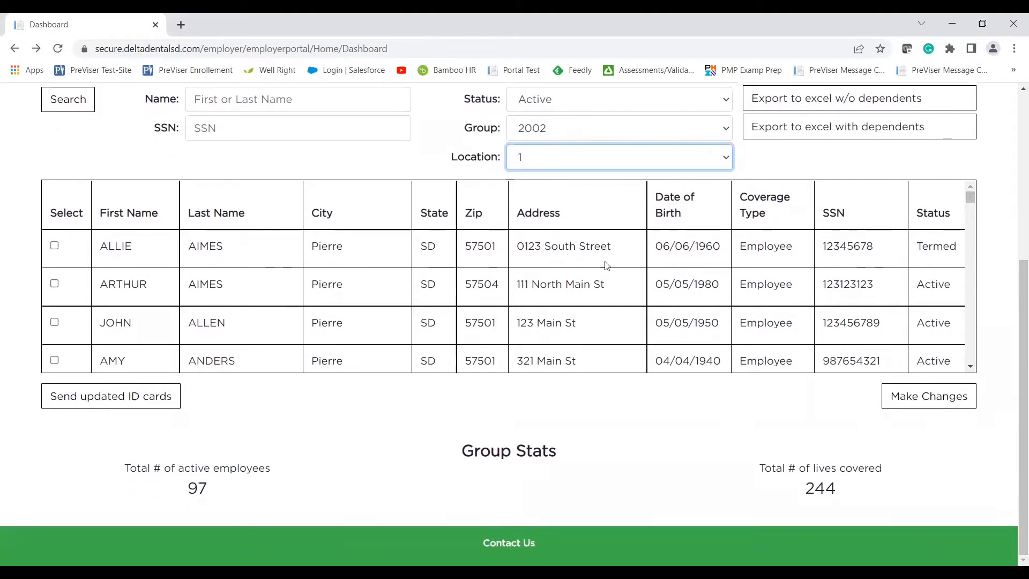
left_click(54, 246)
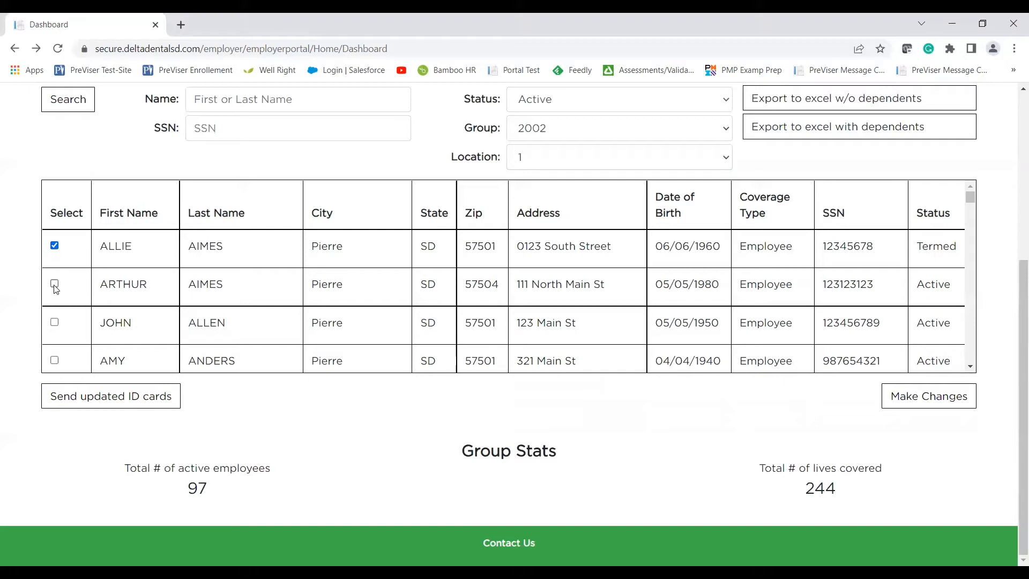
left_click(54, 247)
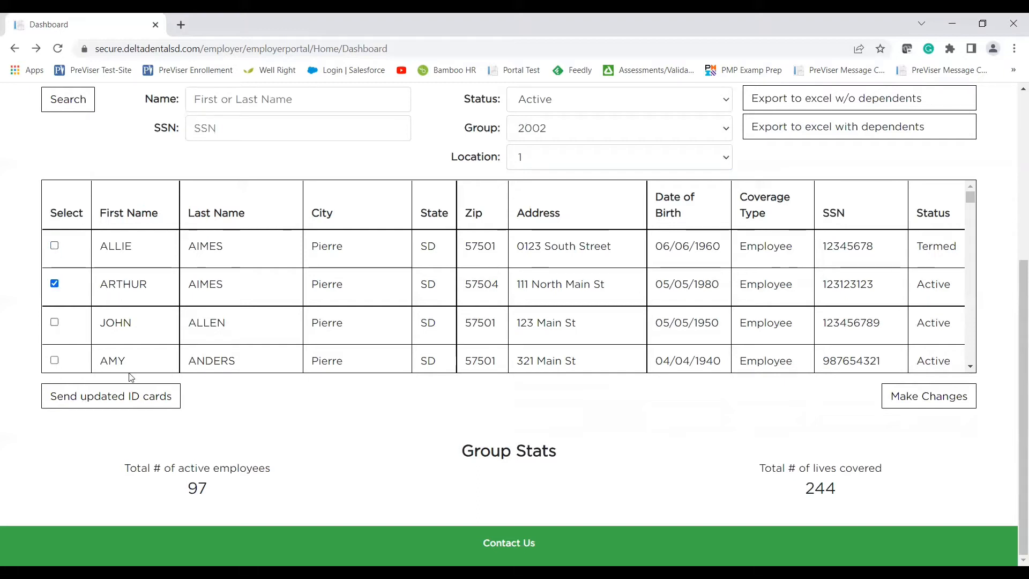
left_click(137, 396)
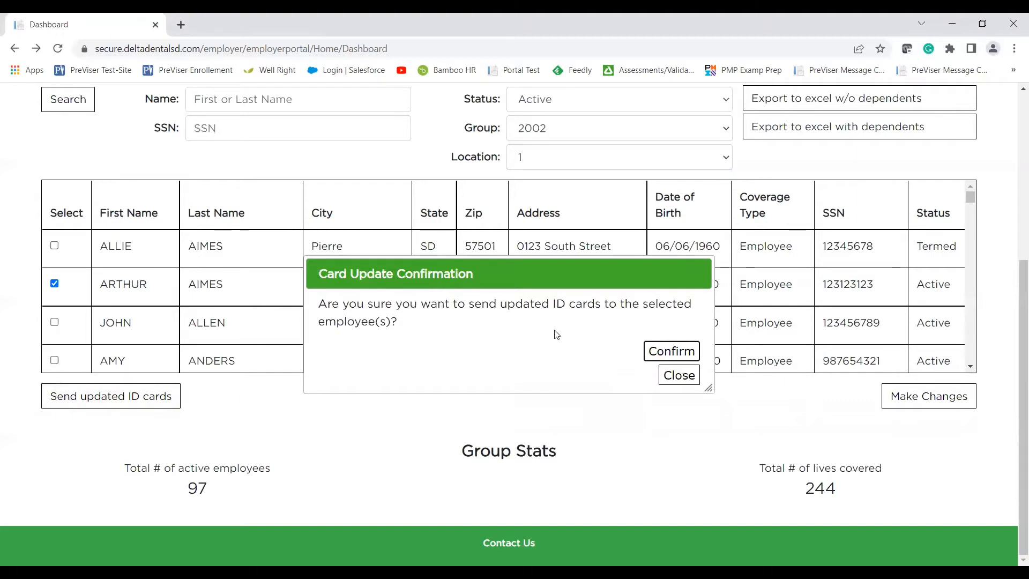
left_click(664, 351)
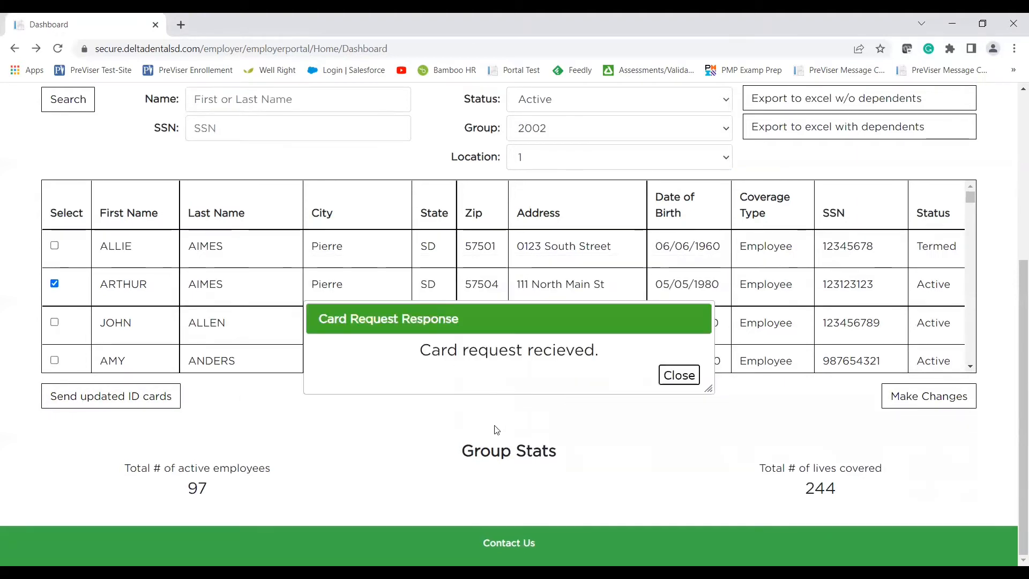
left_click(676, 377)
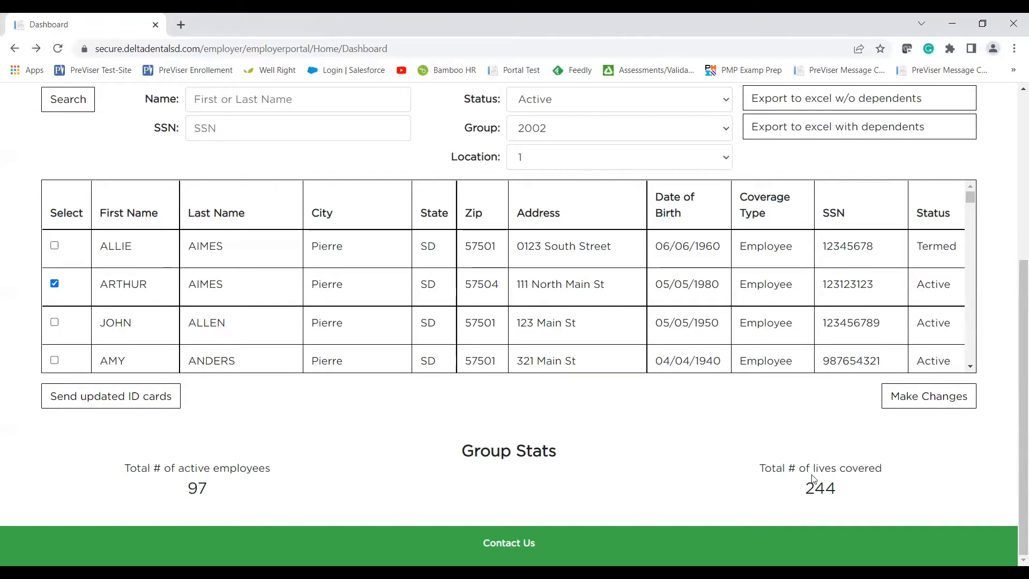
scroll(36, 454, "up", 3)
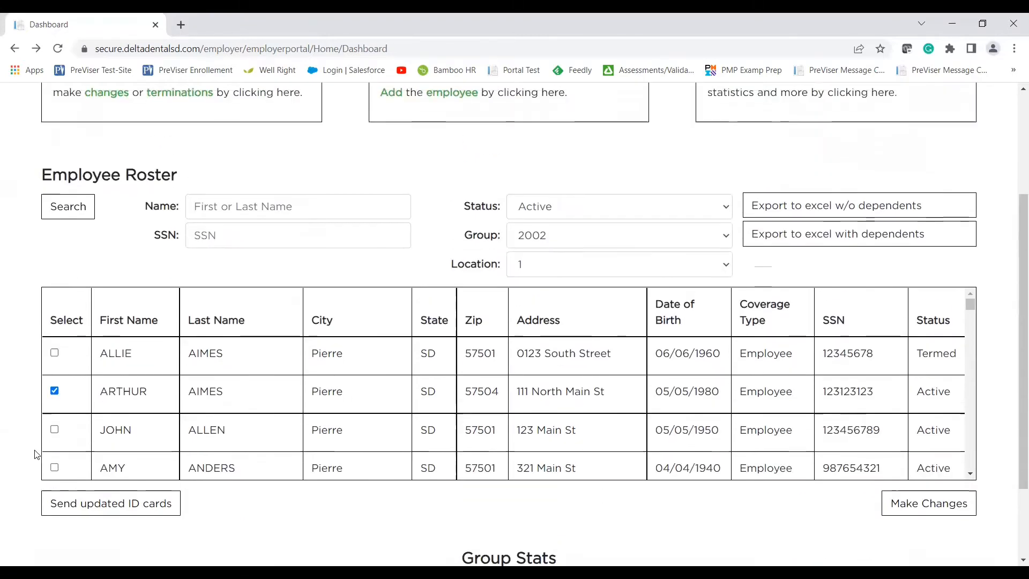
scroll(36, 455, "up", 1)
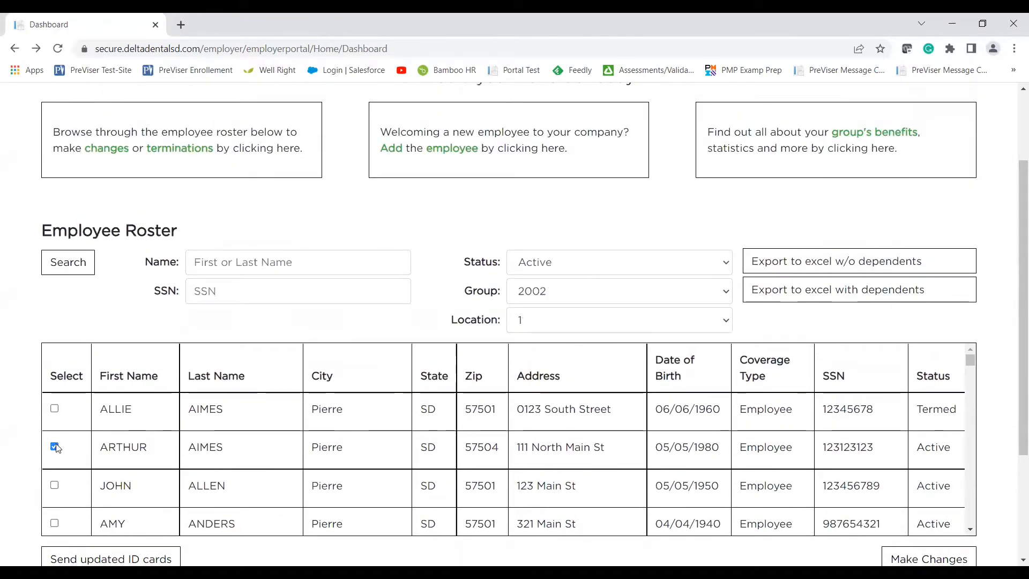
left_click(54, 446)
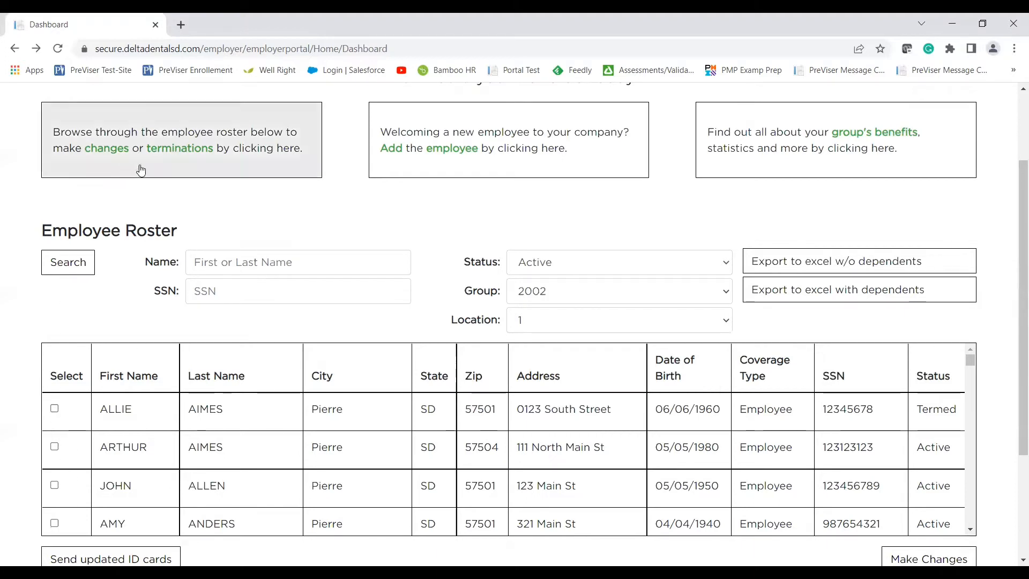
Start a new employee and enter their name, social security number, Female sex and birth date 09/09/1990.
left_click(397, 166)
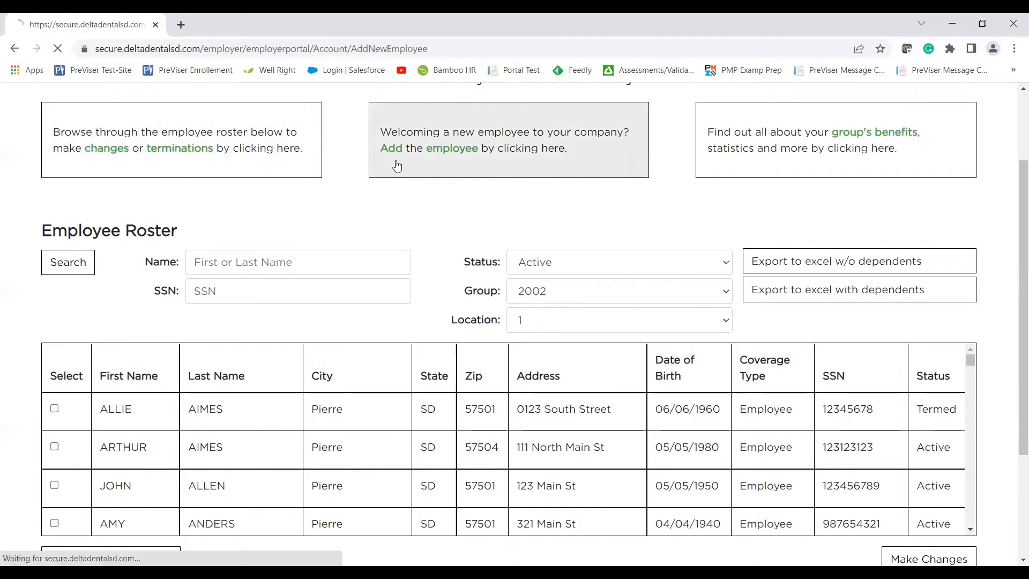
left_click(252, 207)
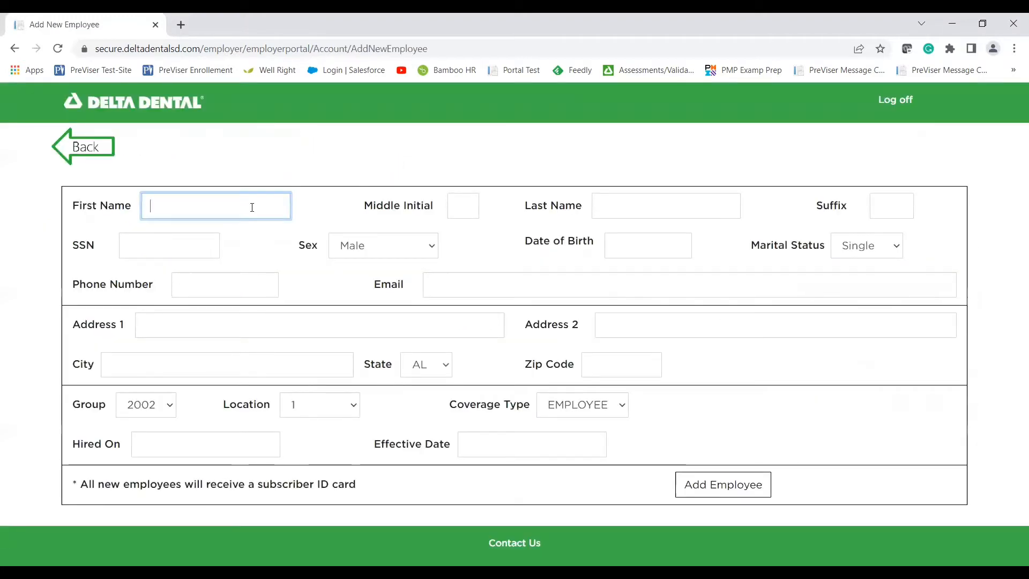
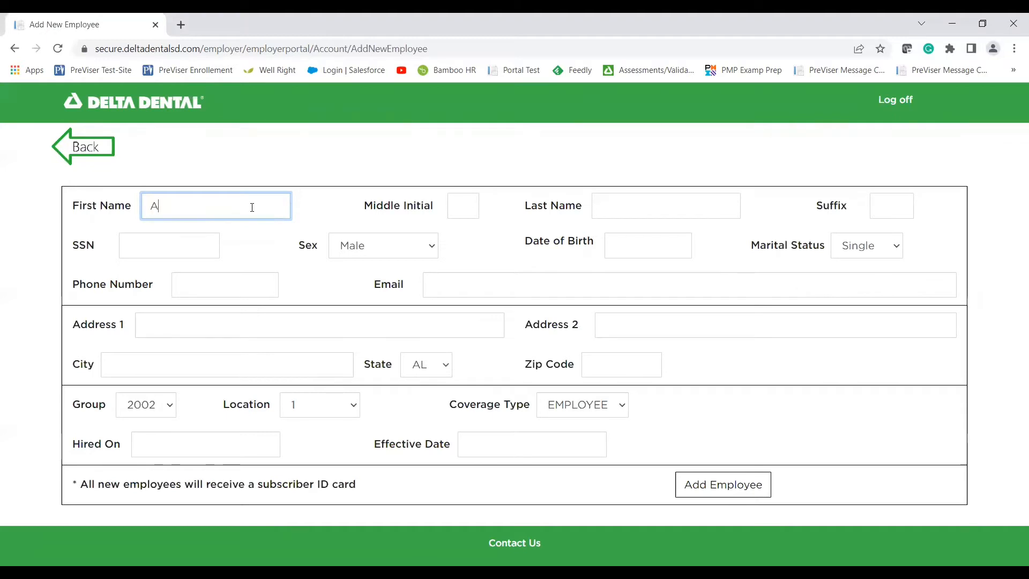
key("Tab")
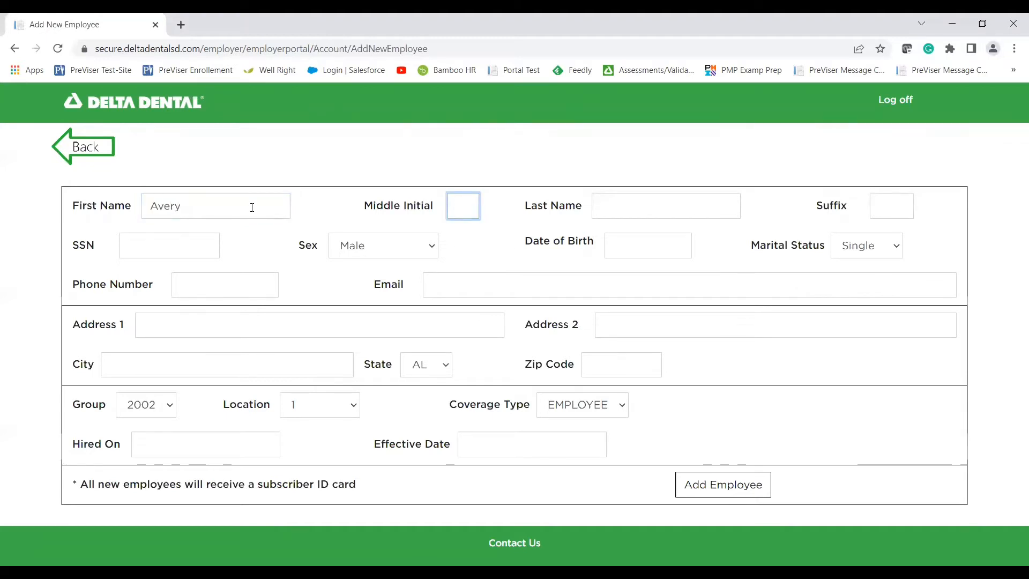
key("Tab")
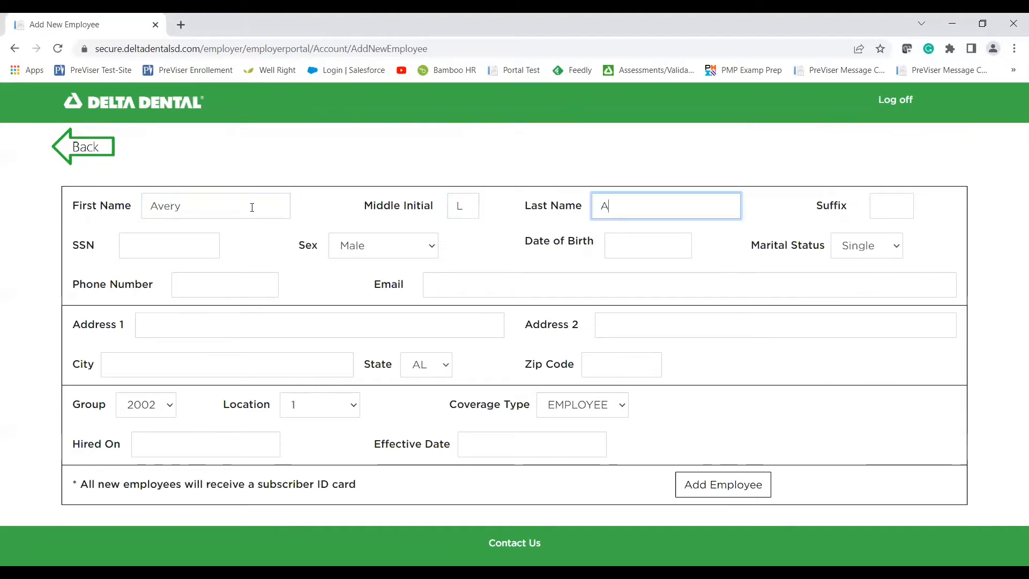
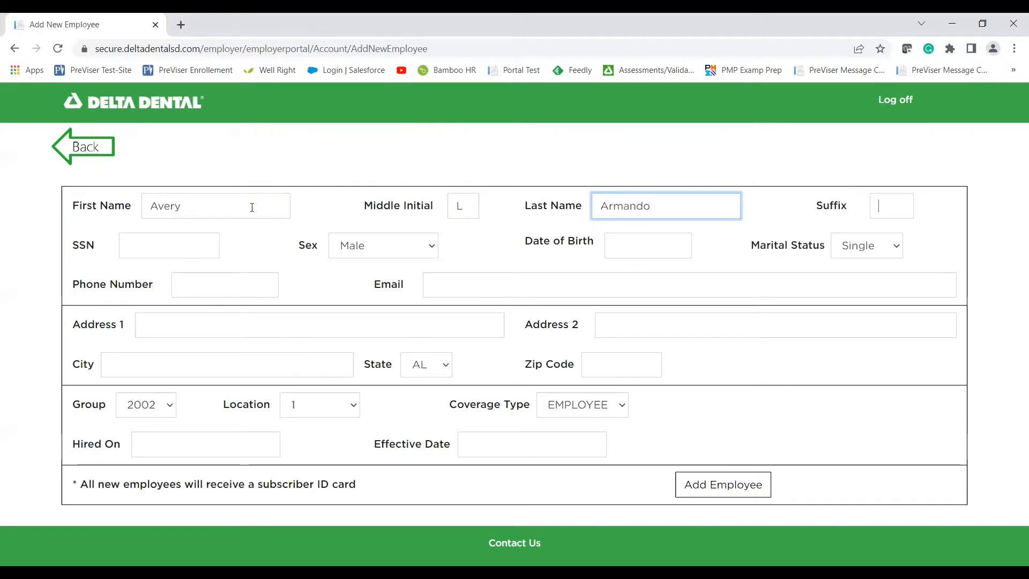
key("Tab")
key("Tab")
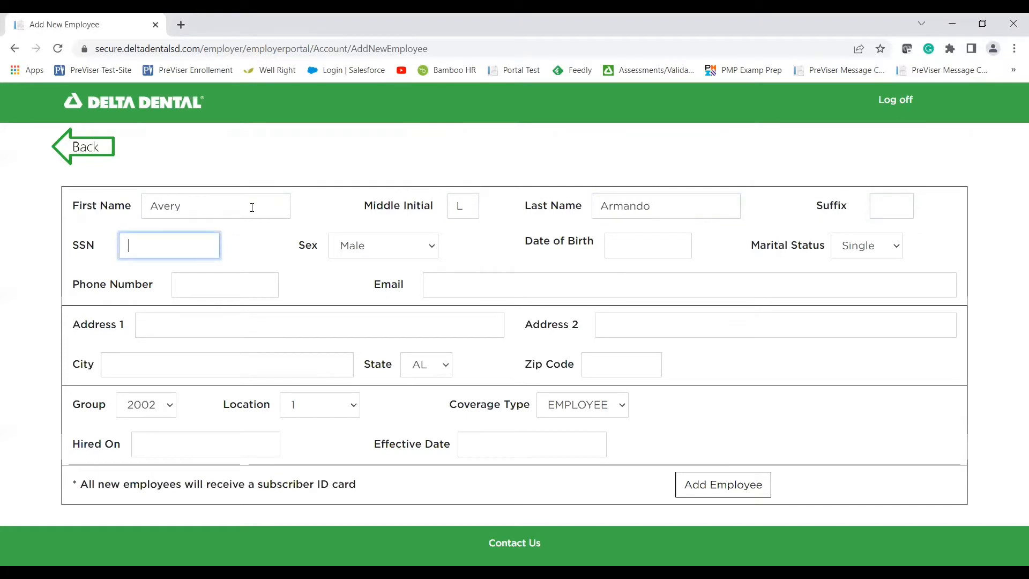
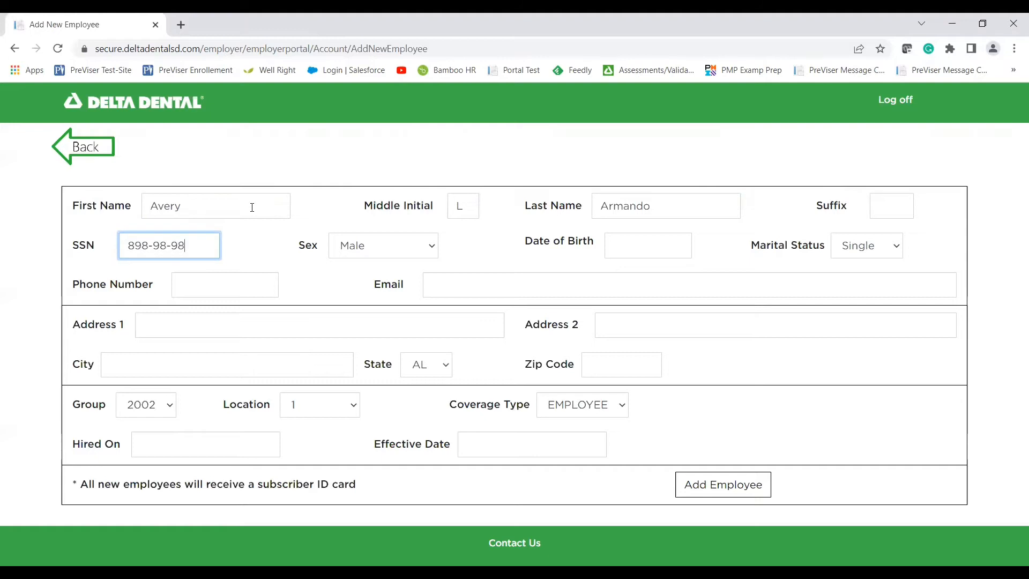
key("Tab")
key("Down")
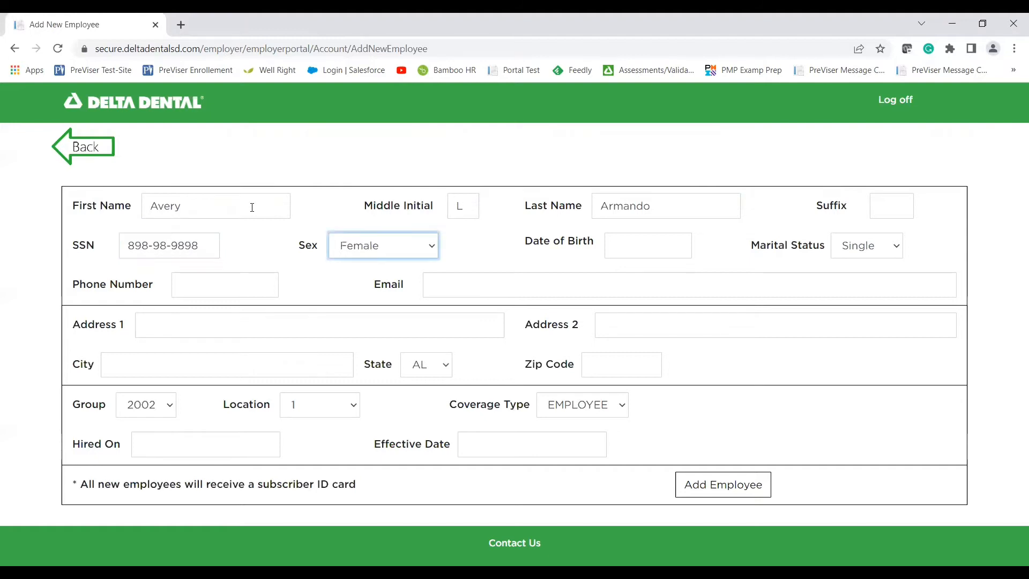
key("Tab")
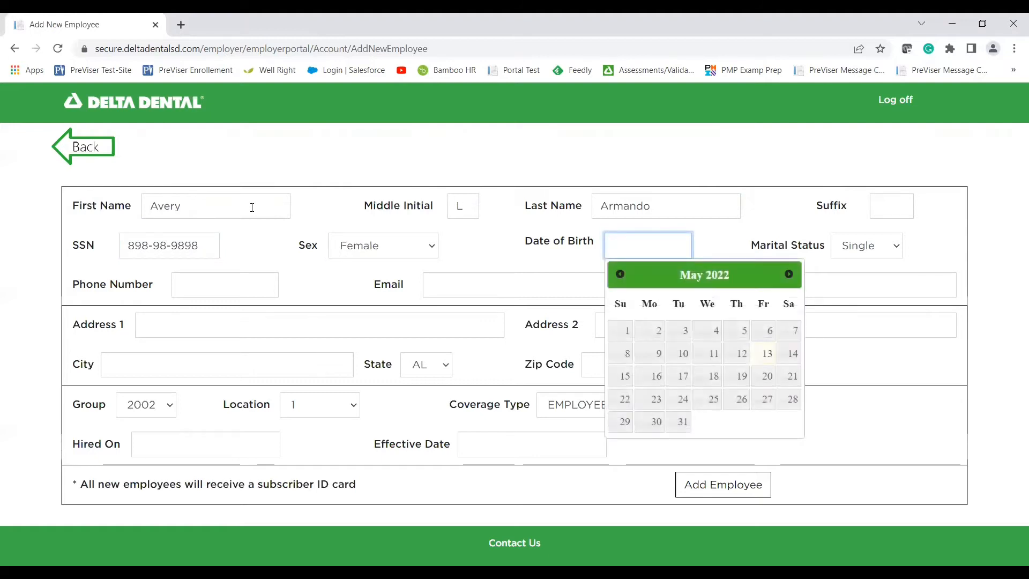
type("09/09/1990")
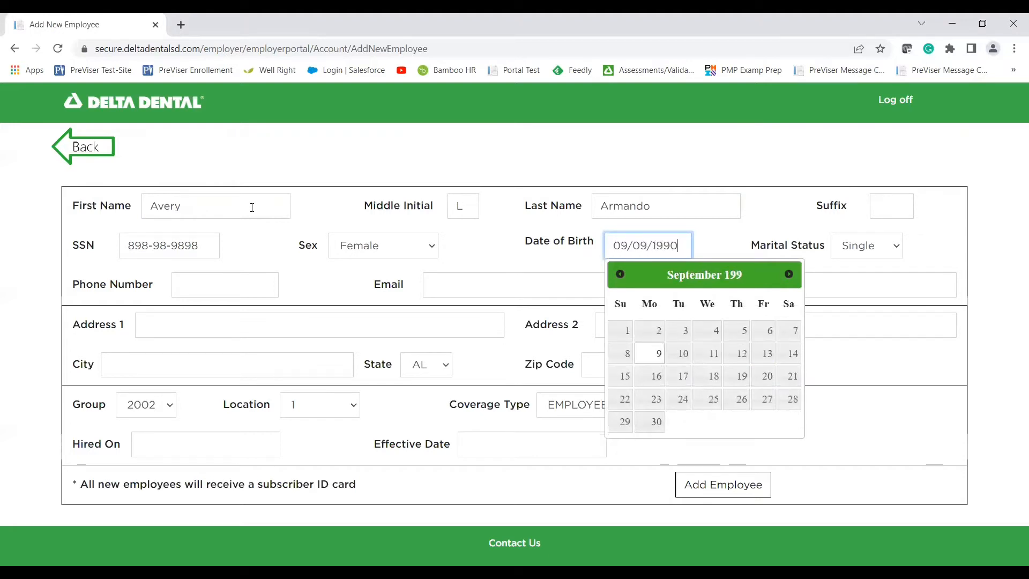
Enter the employee's phone number, e-mail and home address with city, state and zip.
key("Tab")
key("Tab")
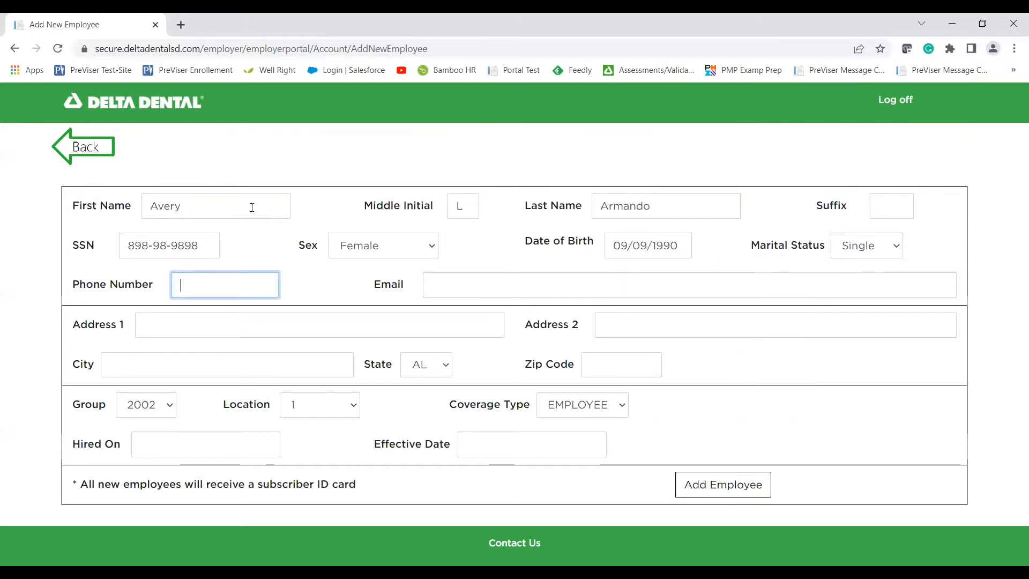
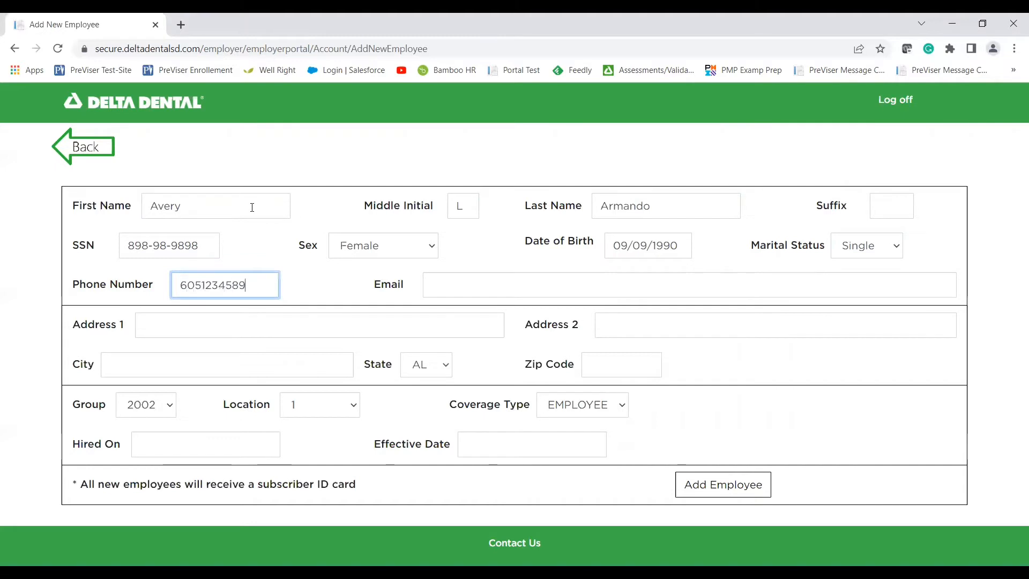
key("Tab")
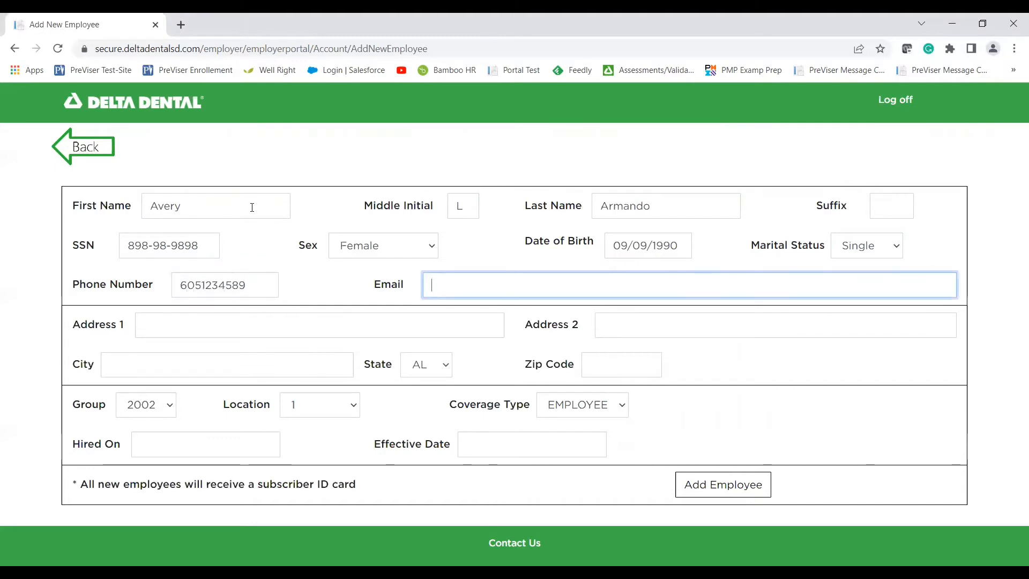
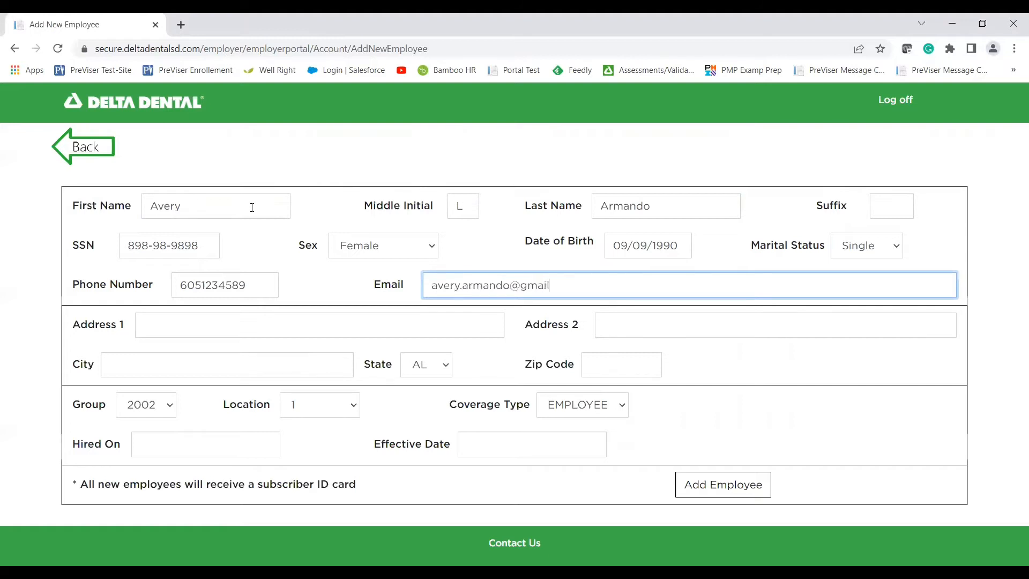
key("Tab")
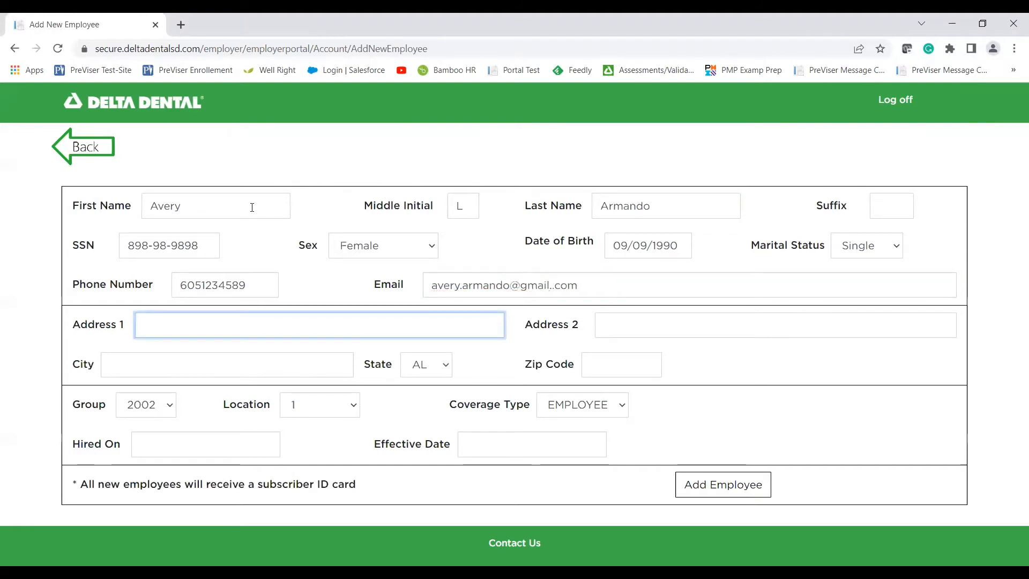
key("Tab")
key("Tab")
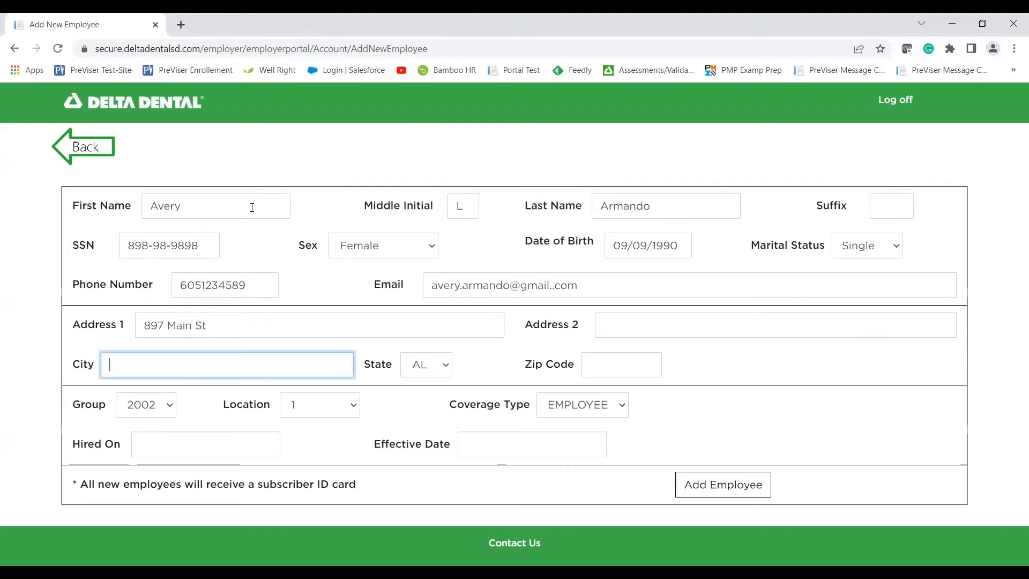
type("Pierre")
key("Tab")
type("sd")
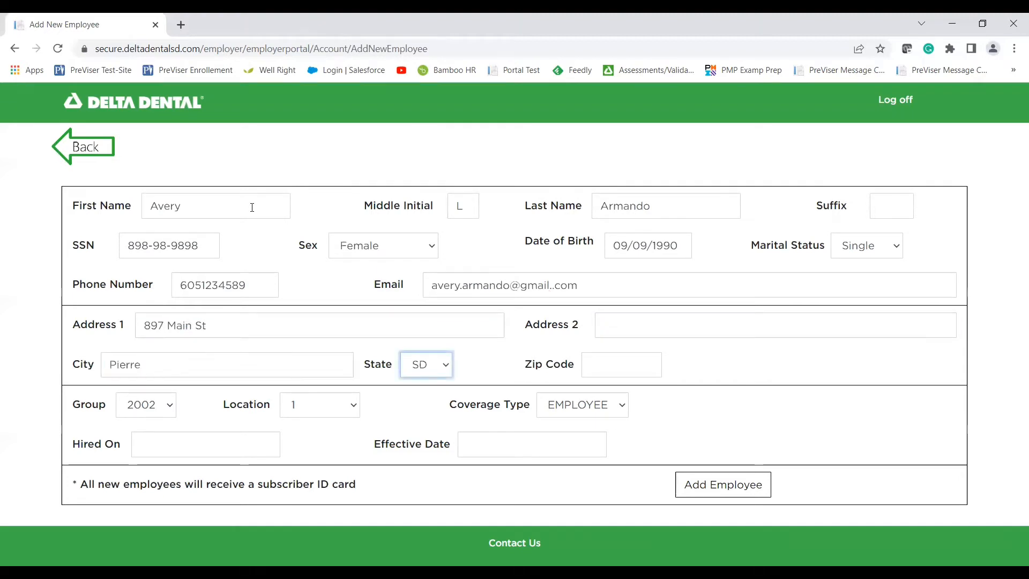
key("Tab")
type("57501")
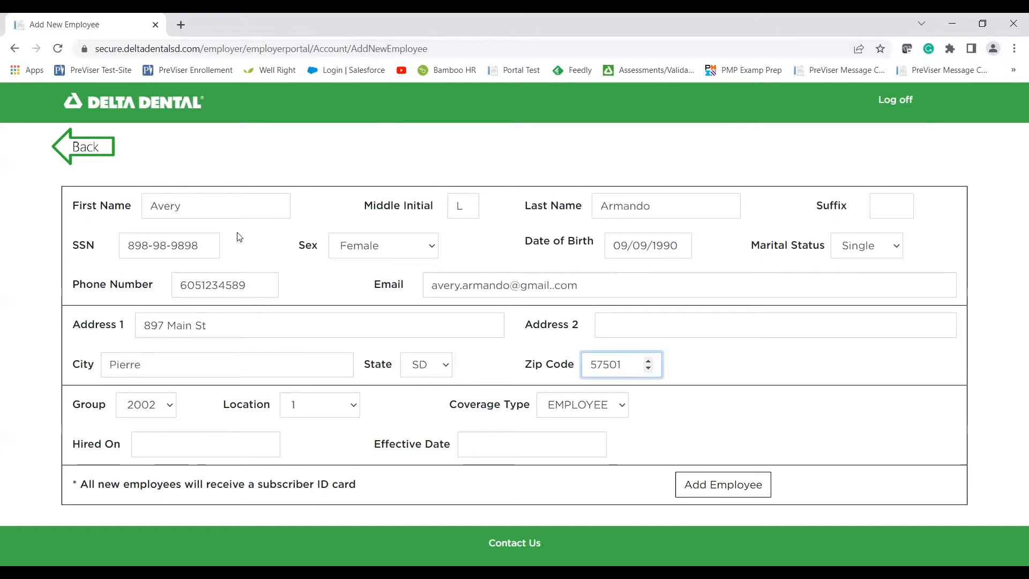
left_click(241, 392)
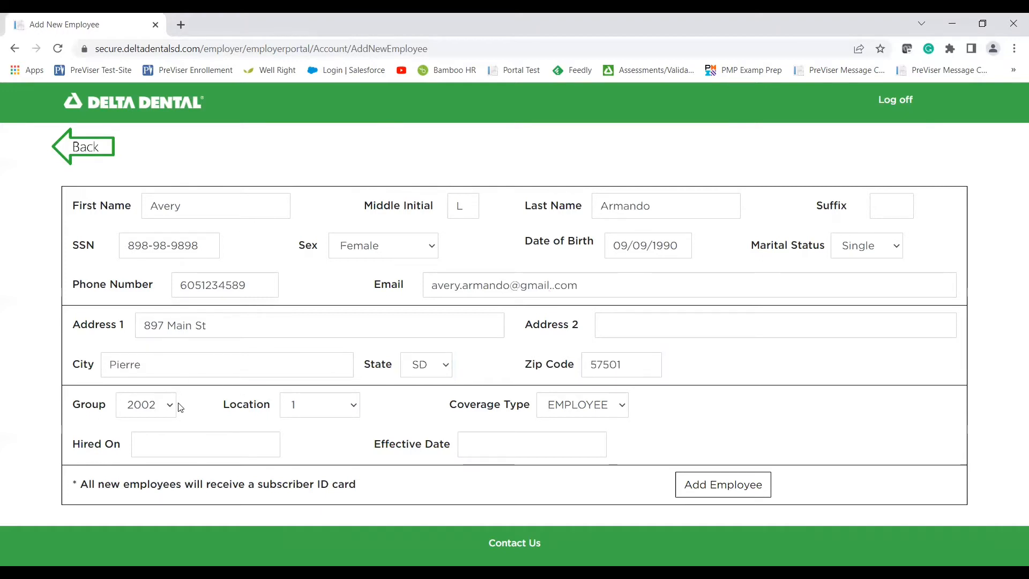
Keep group number 2002 and set the coverage type to FAMILY.
left_click(158, 409)
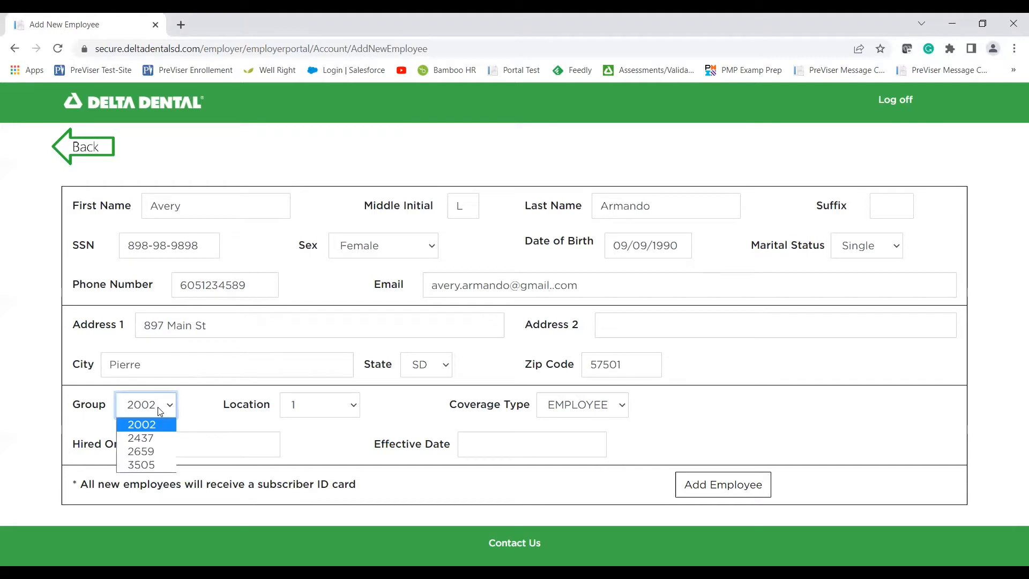
left_click(187, 410)
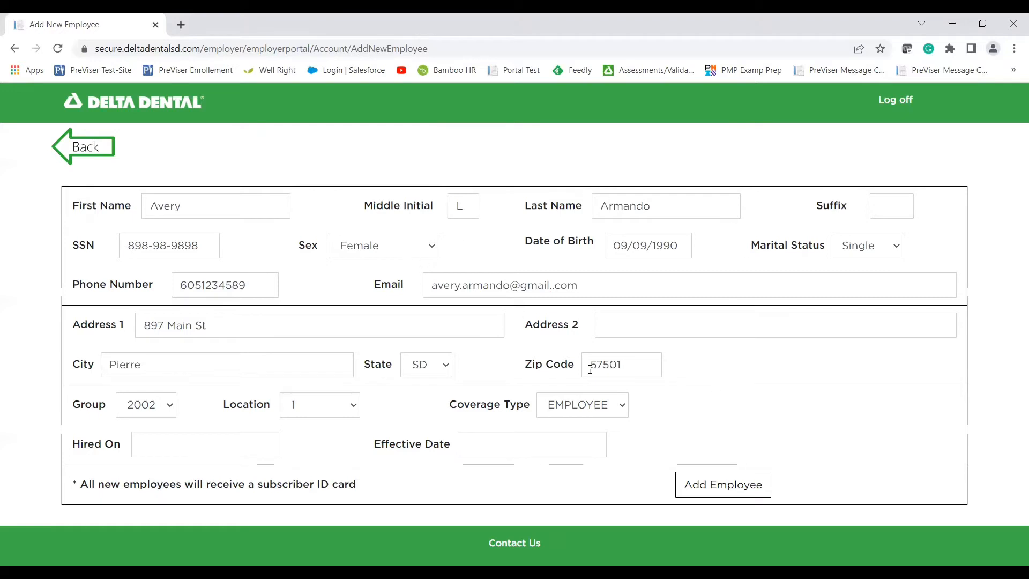
left_click(613, 409)
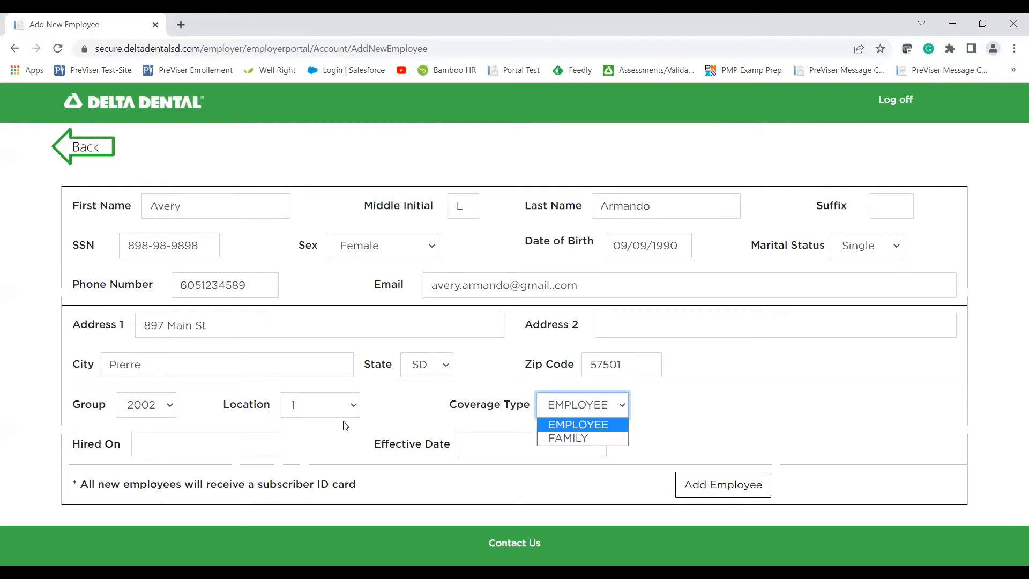
left_click(661, 418)
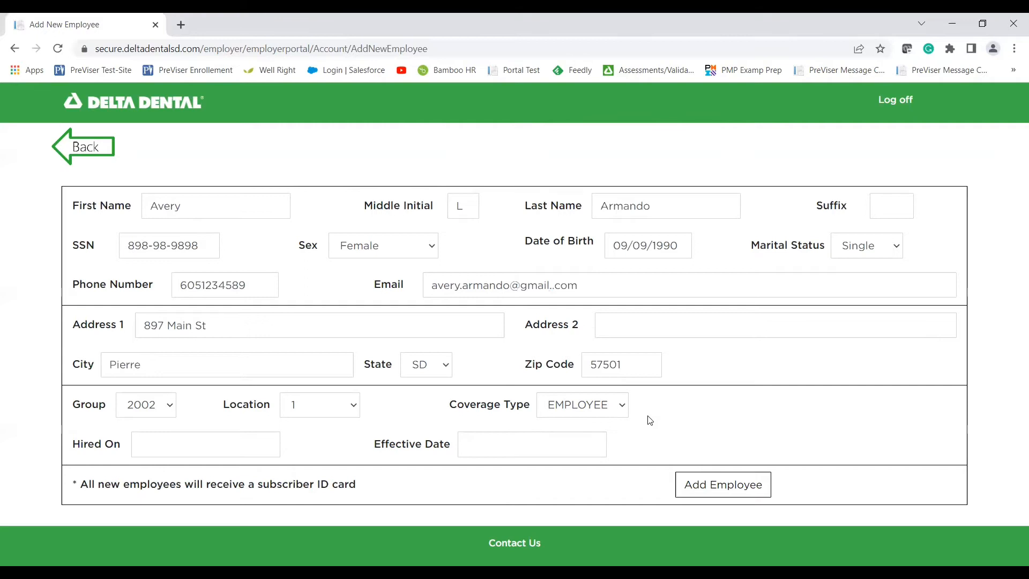
right_click(624, 409)
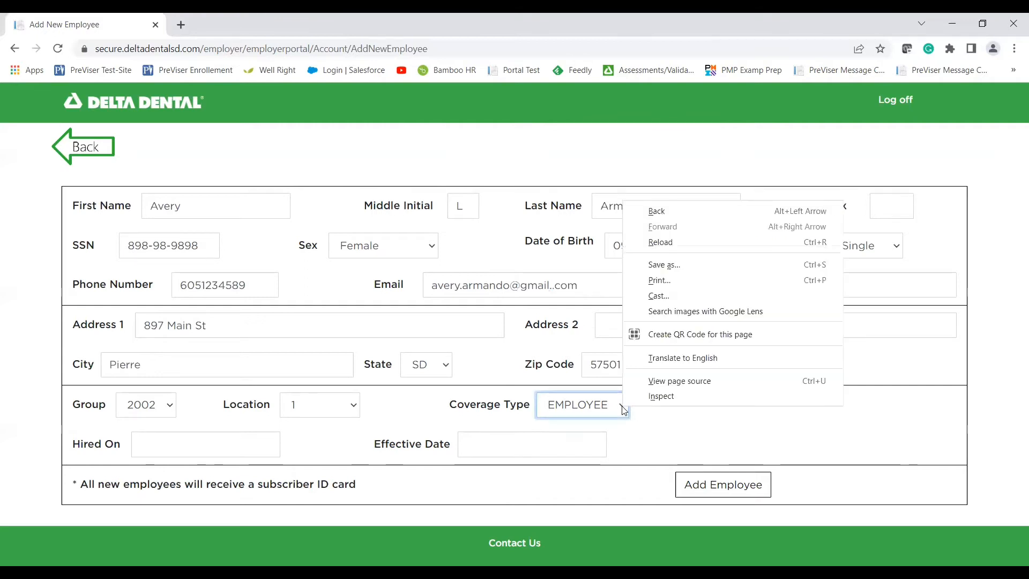
left_click(623, 409)
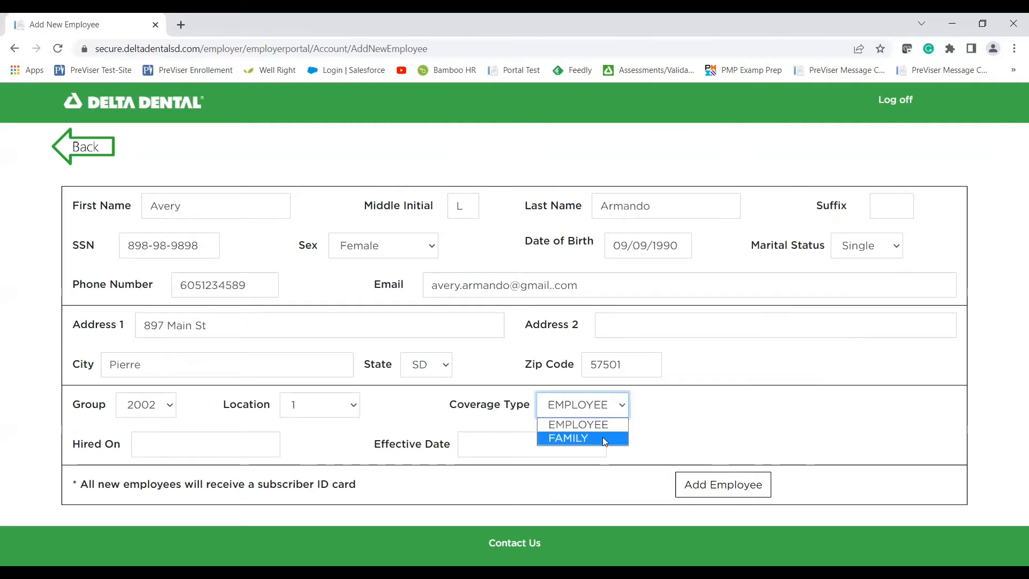
left_click(602, 437)
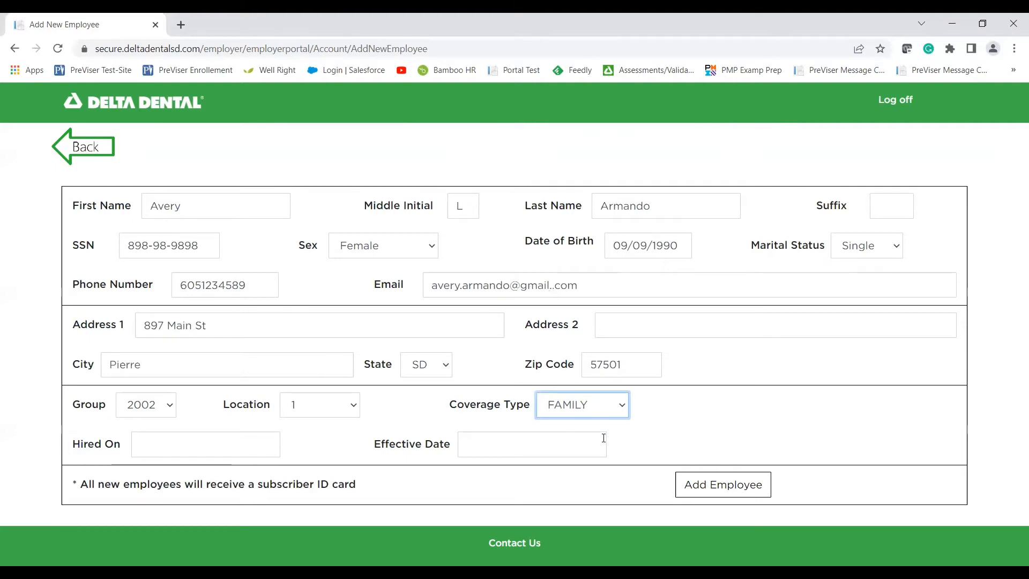
left_click(630, 445)
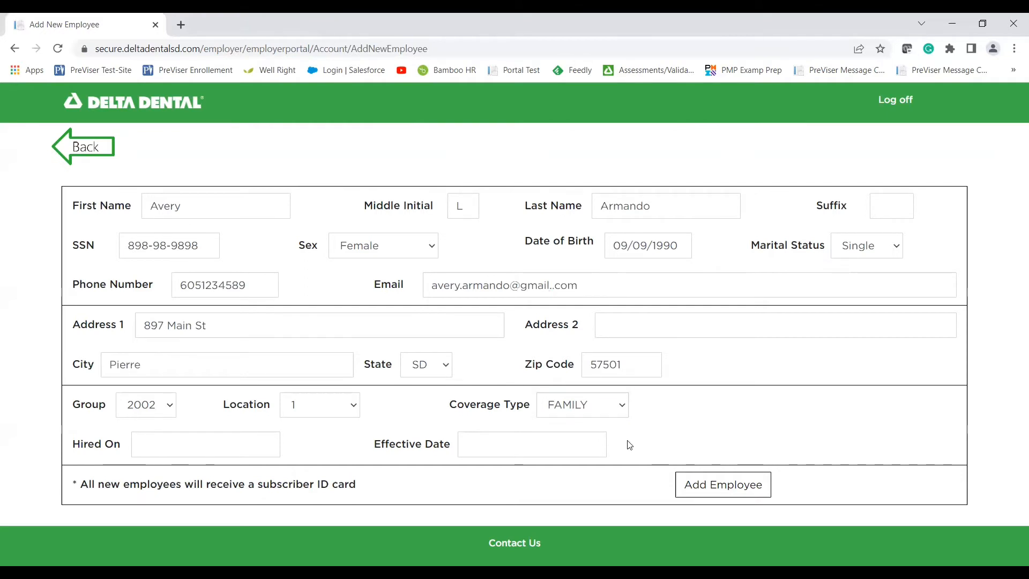
Set Hired On to 02/01/2022 and Effective Date to 03/01/2022.
left_click(220, 452)
type("02")
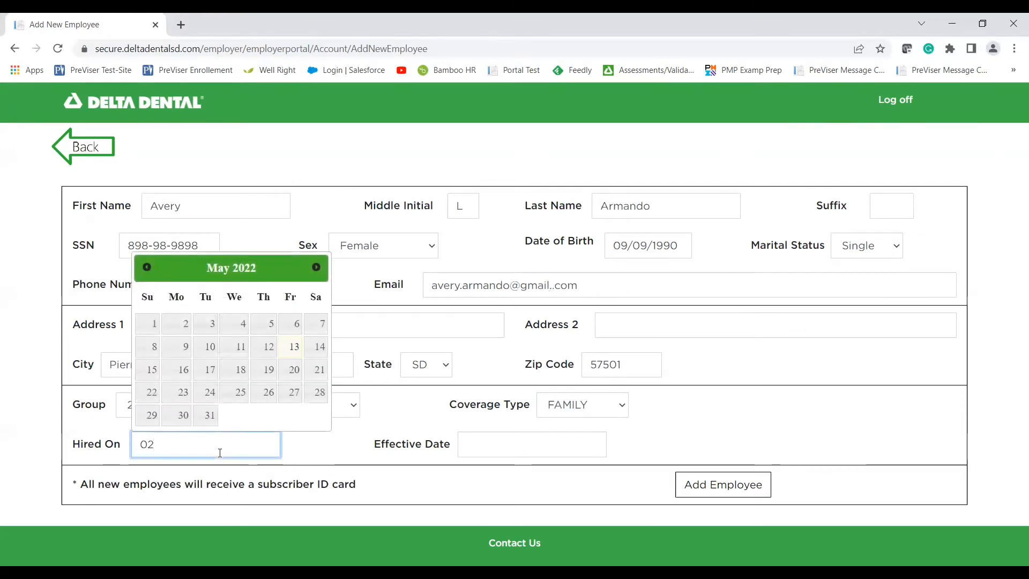
type("/02/200")
key("BackSpace")
key("BackSpace")
key("BackSpace")
key("BackSpace")
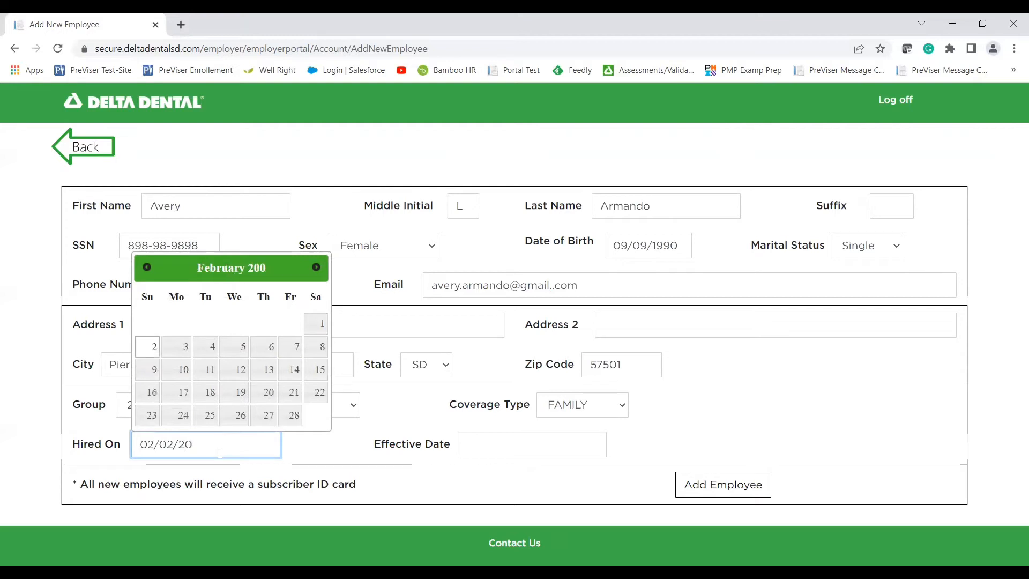
type("/2022")
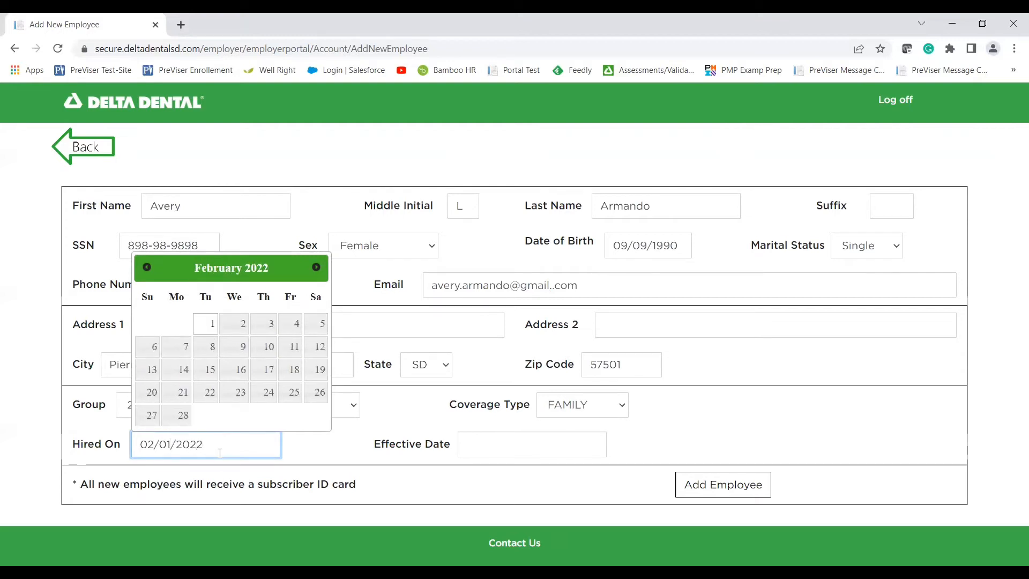
key("Tab")
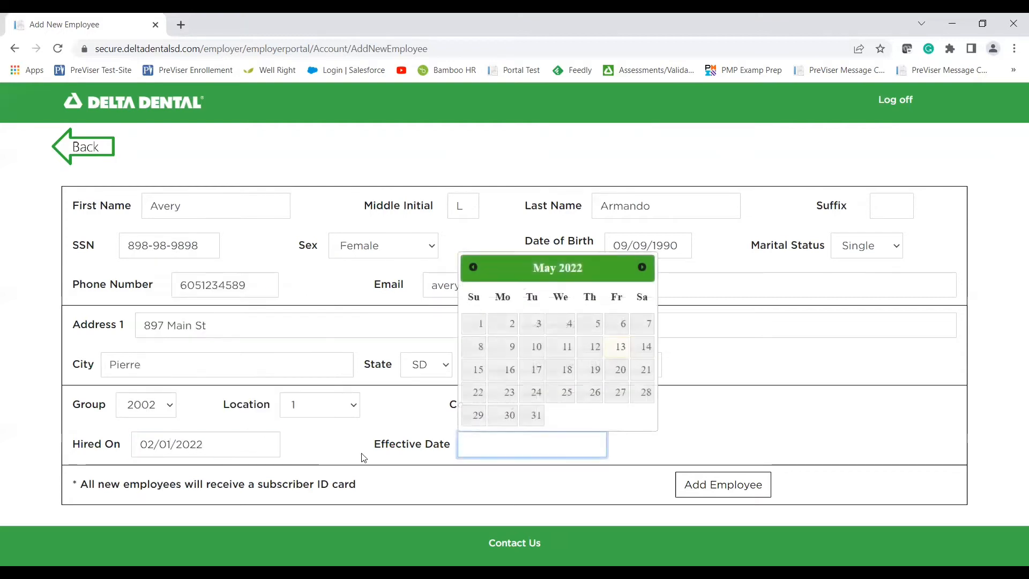
type("03/01/2022")
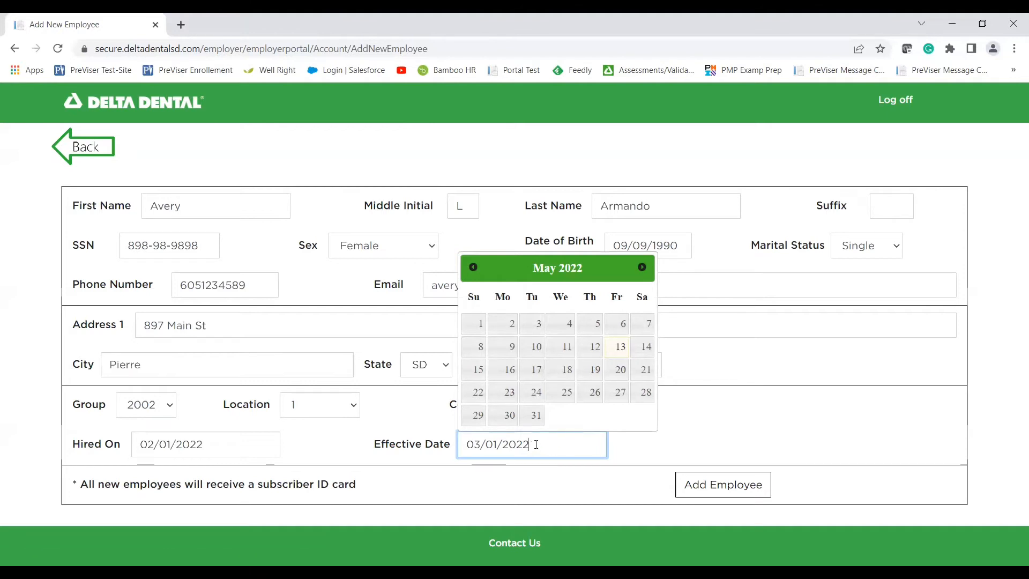
left_click(515, 519)
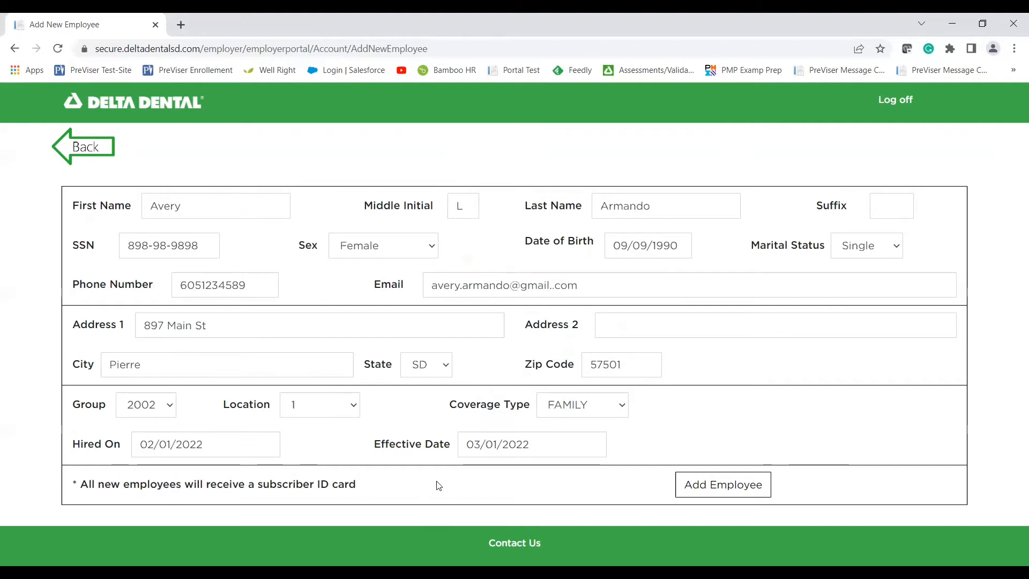
Submit the employee, remove the stray extra dot from the flagged e-mail, and resubmit.
left_click(741, 495)
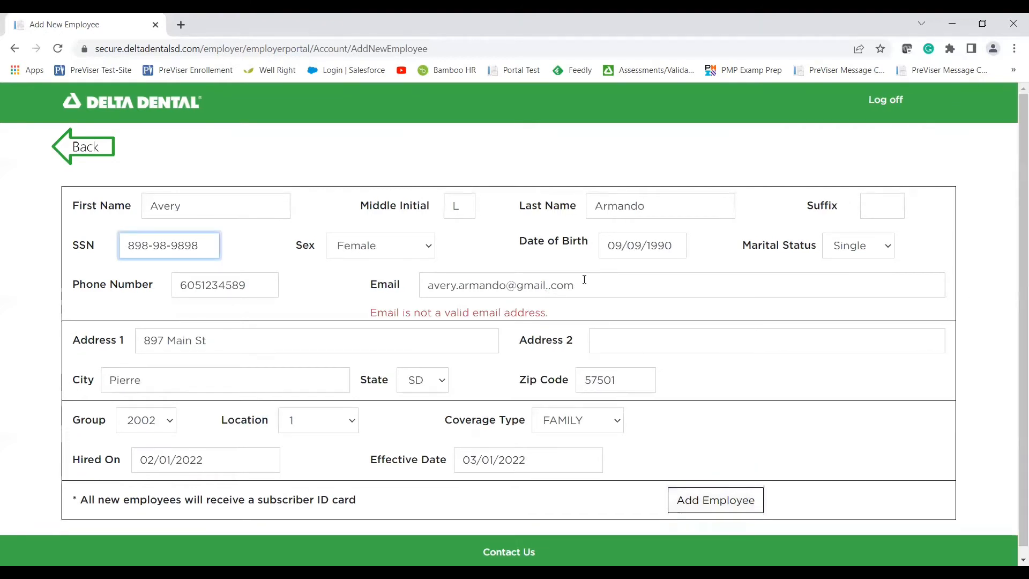
left_click(561, 288)
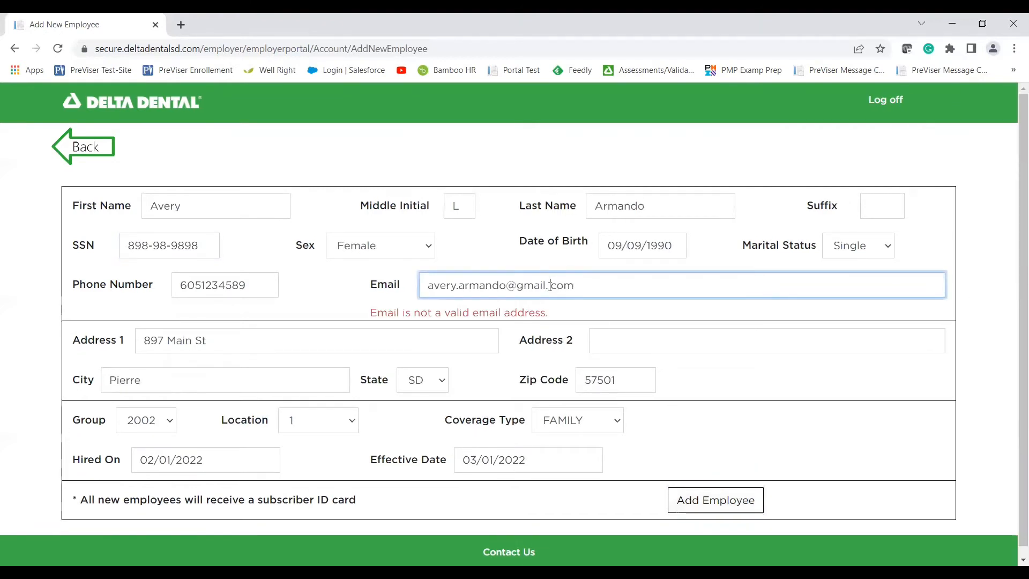
left_click(550, 285)
key("BackSpace")
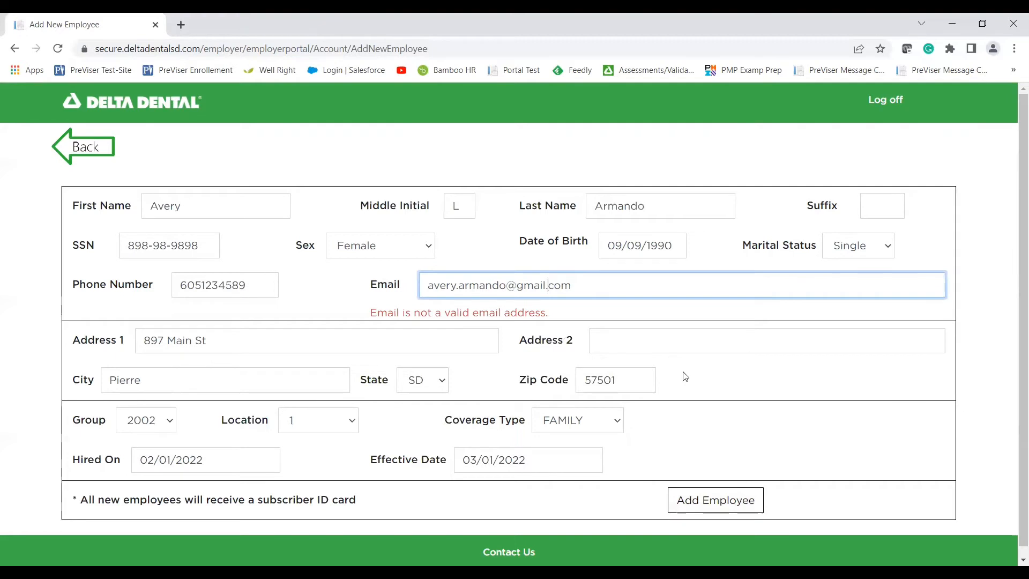
left_click(729, 500)
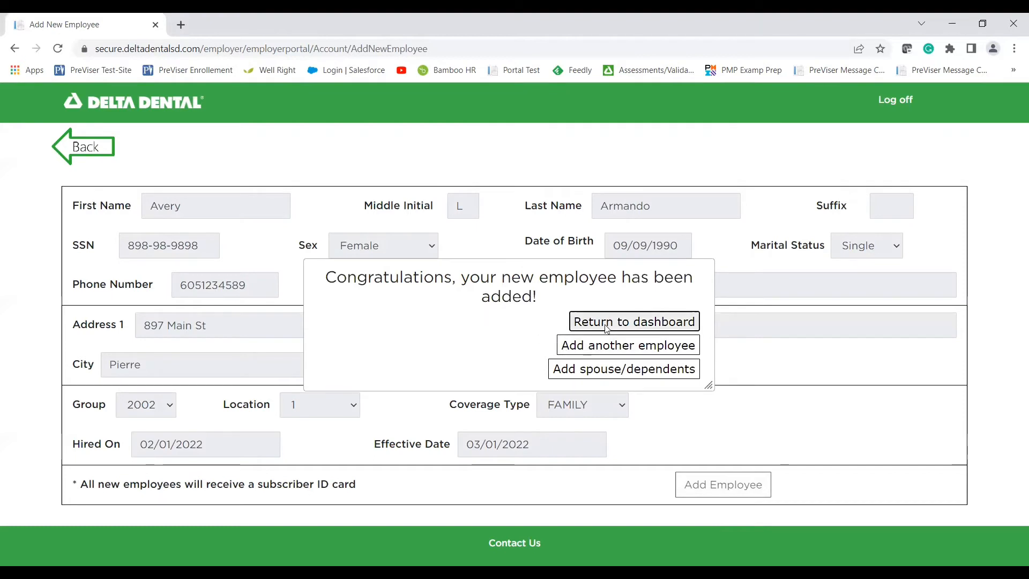
left_click(643, 322)
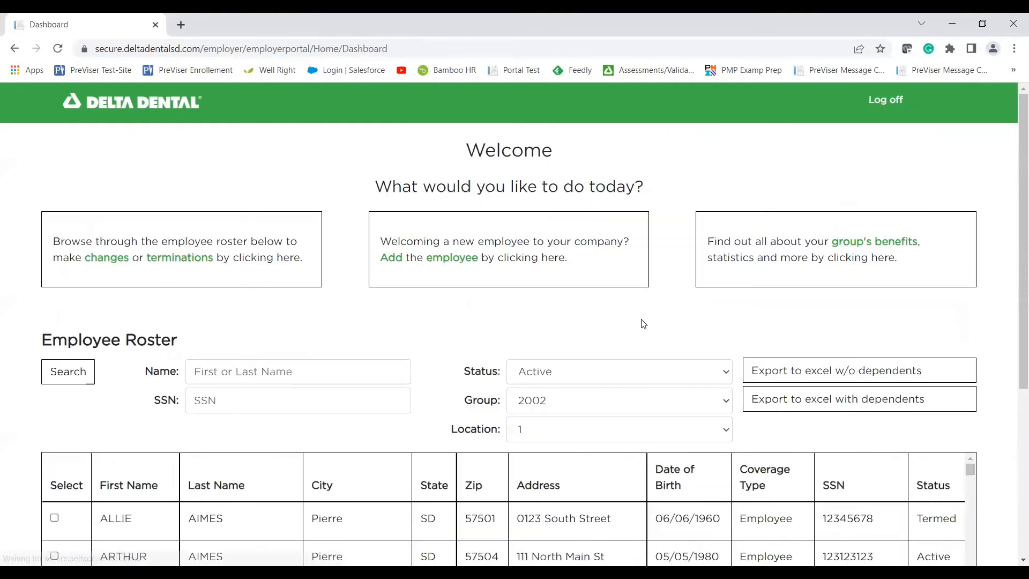
scroll(274, 340, "down", 2)
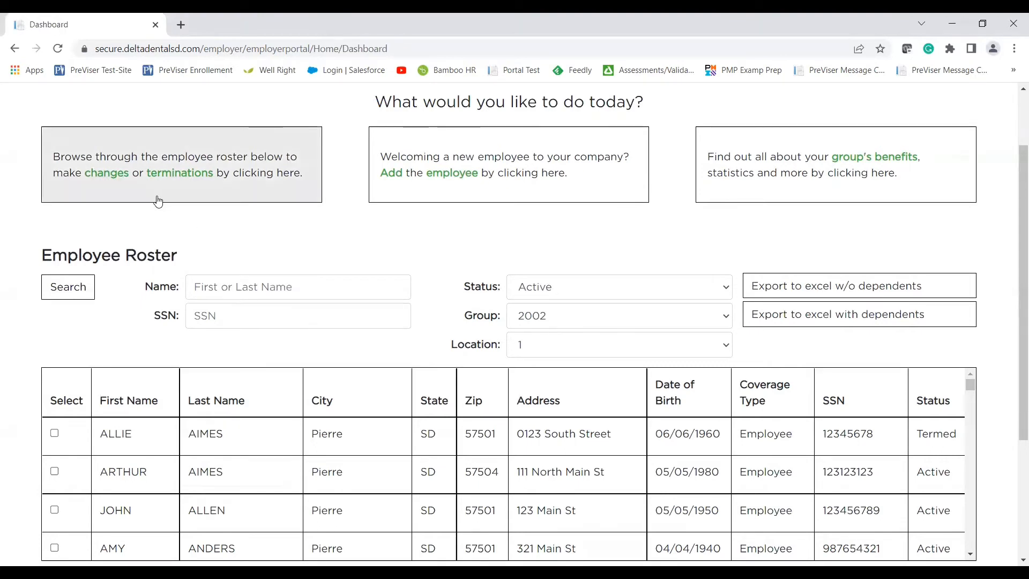
scroll(17, 421, "down", 2)
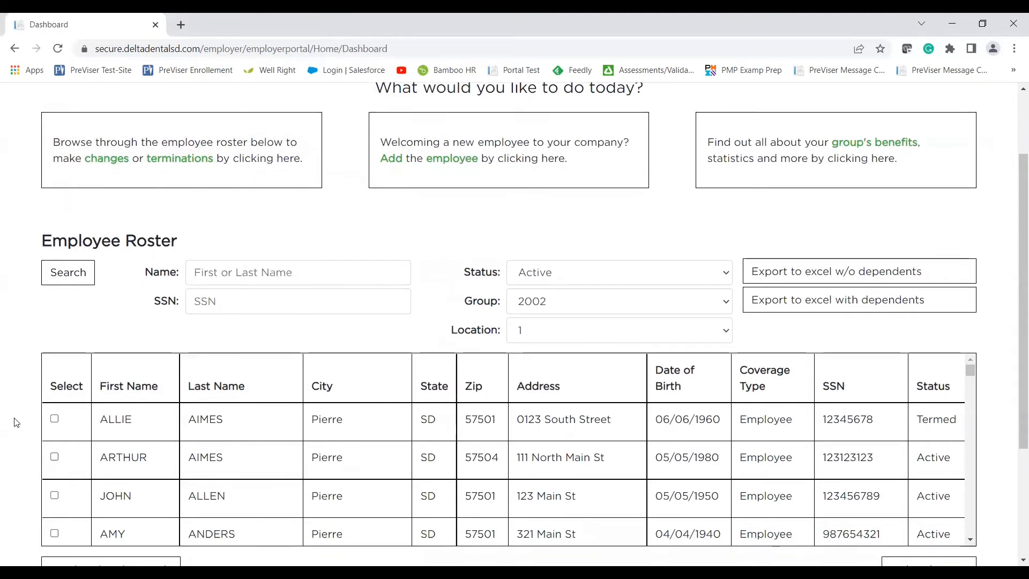
scroll(102, 389, "down", 2)
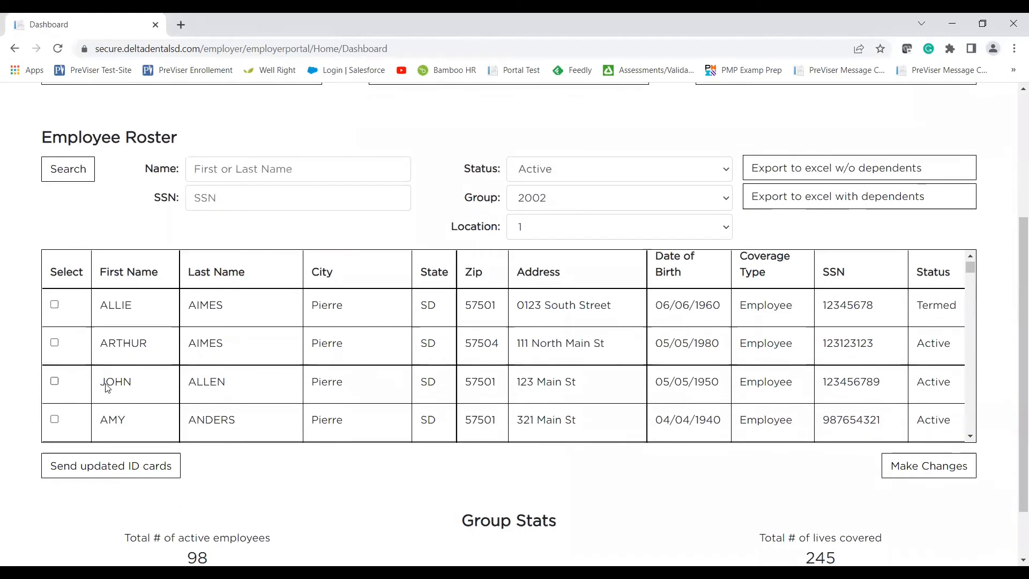
scroll(108, 388, "up", 2)
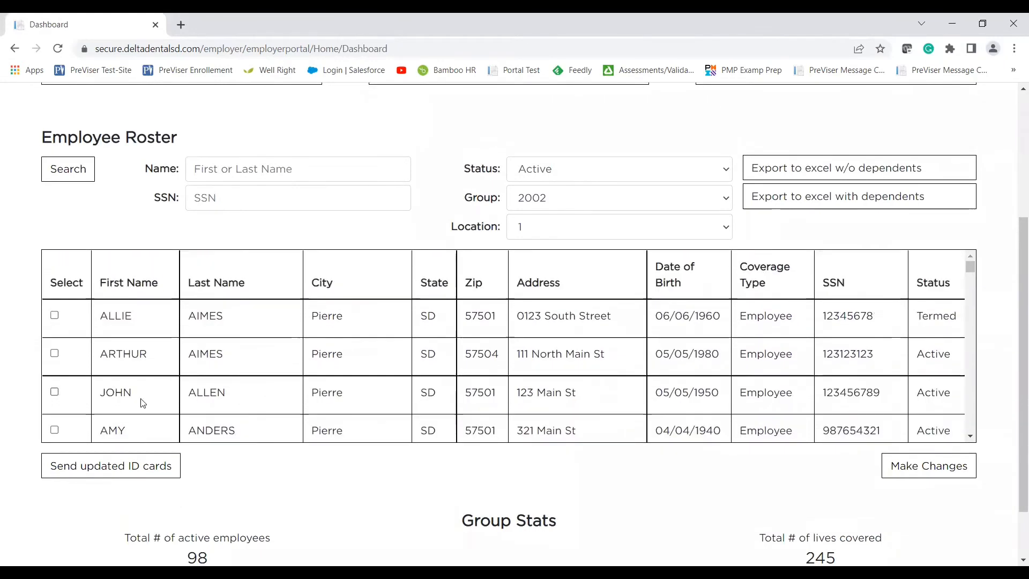
scroll(47, 236, "up", 3)
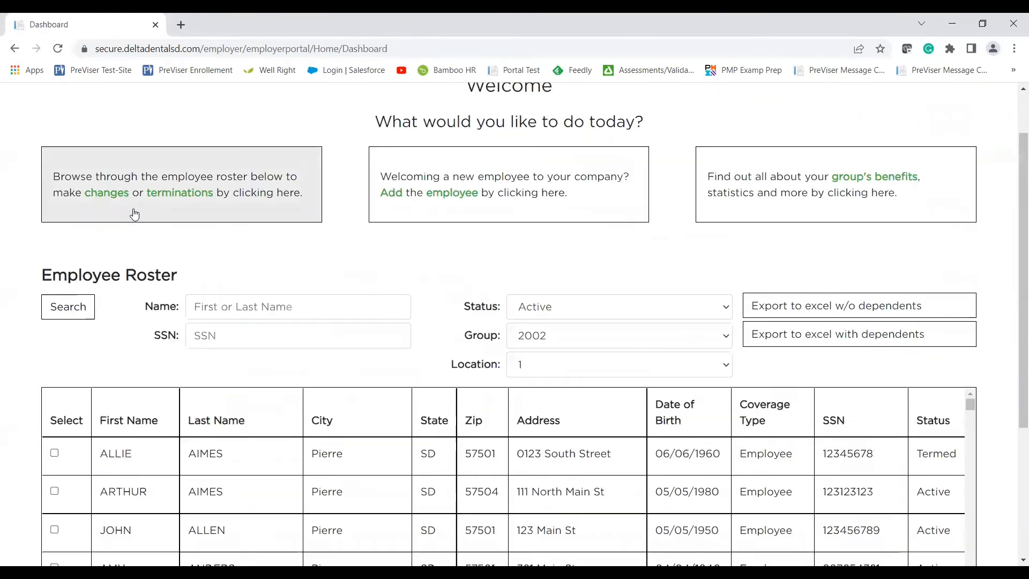
Open the Change/Terminate Employee page and search the roster by a partial surname.
left_click(134, 212)
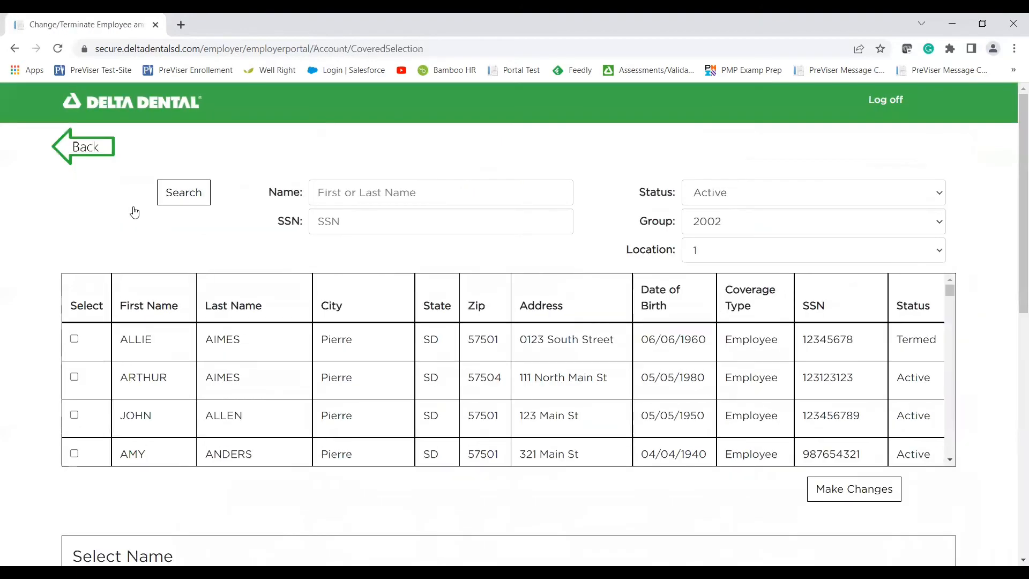
left_click(361, 185)
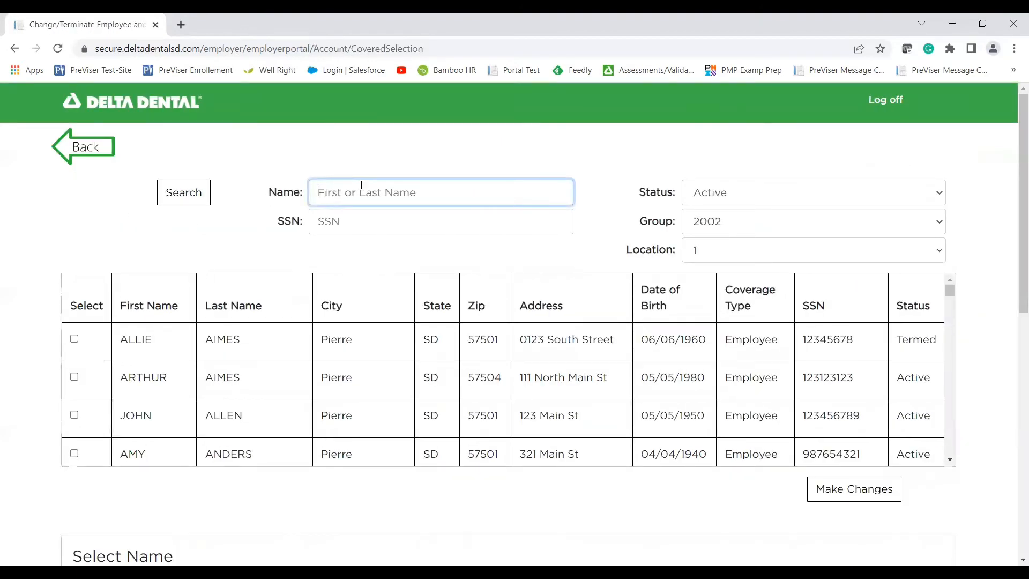
type("tayl")
key("Tab")
key("Tab")
left_click(202, 201)
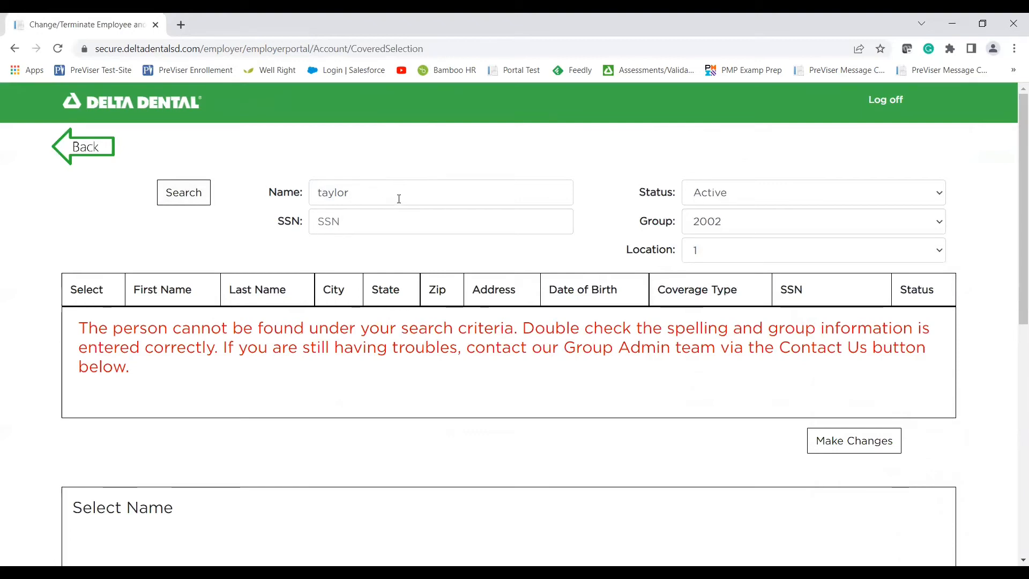
Retry the name search with other surnames, then the new employee's first name.
left_click_drag(388, 195, 268, 193)
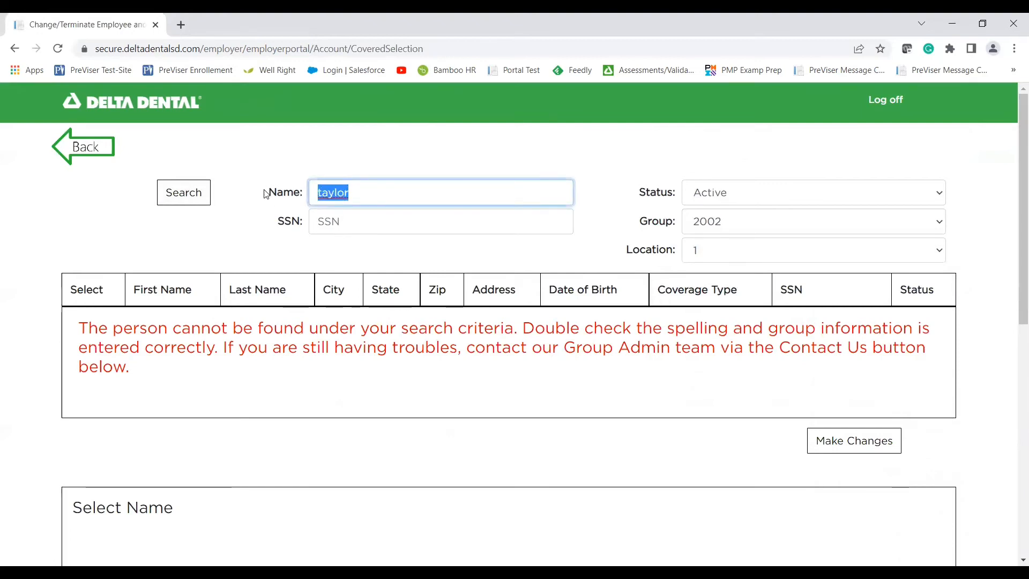
type("aimerss")
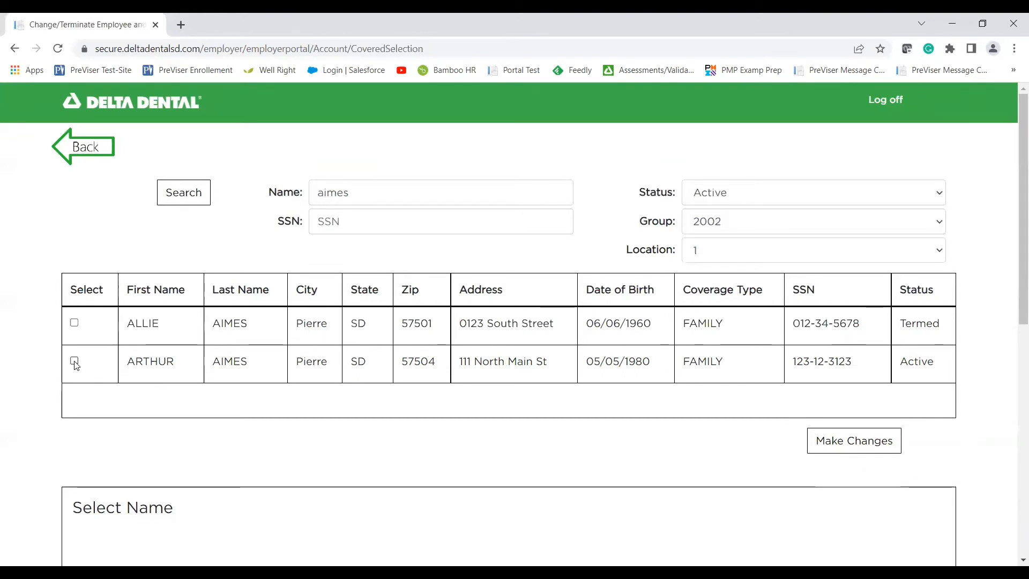
double_click(428, 195)
type("allard")
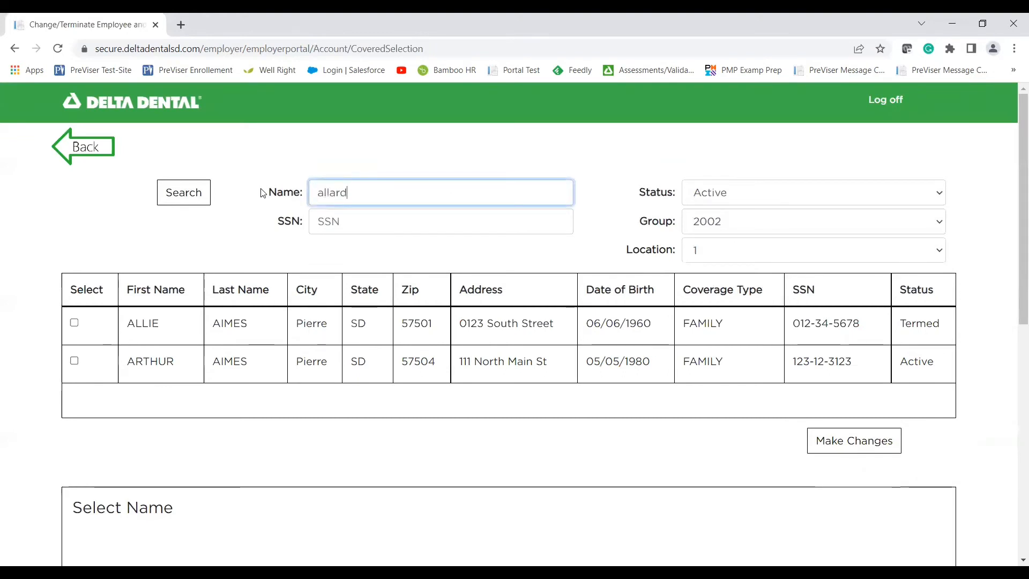
key("Return")
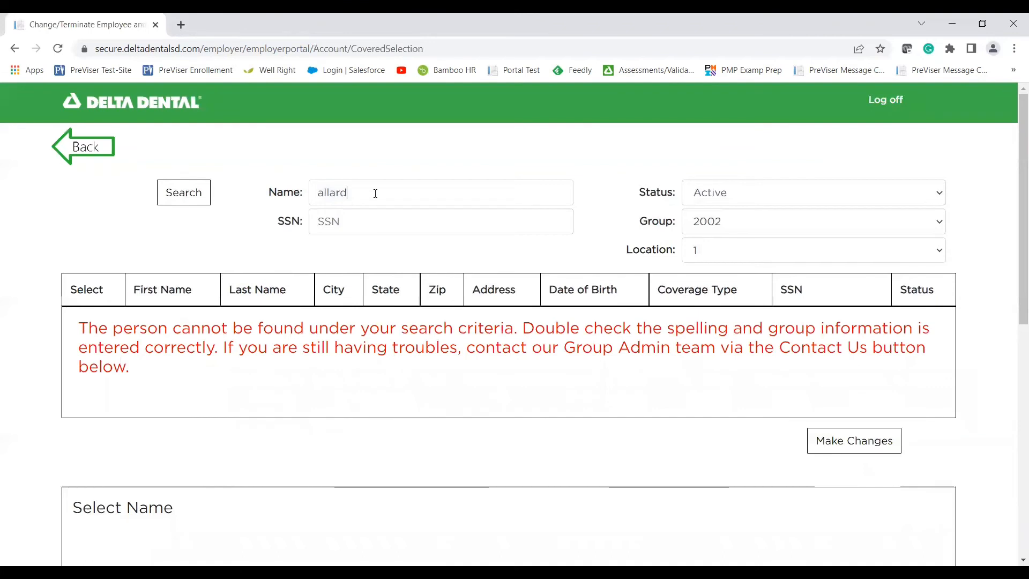
left_click_drag(372, 191, 219, 200)
type("ave")
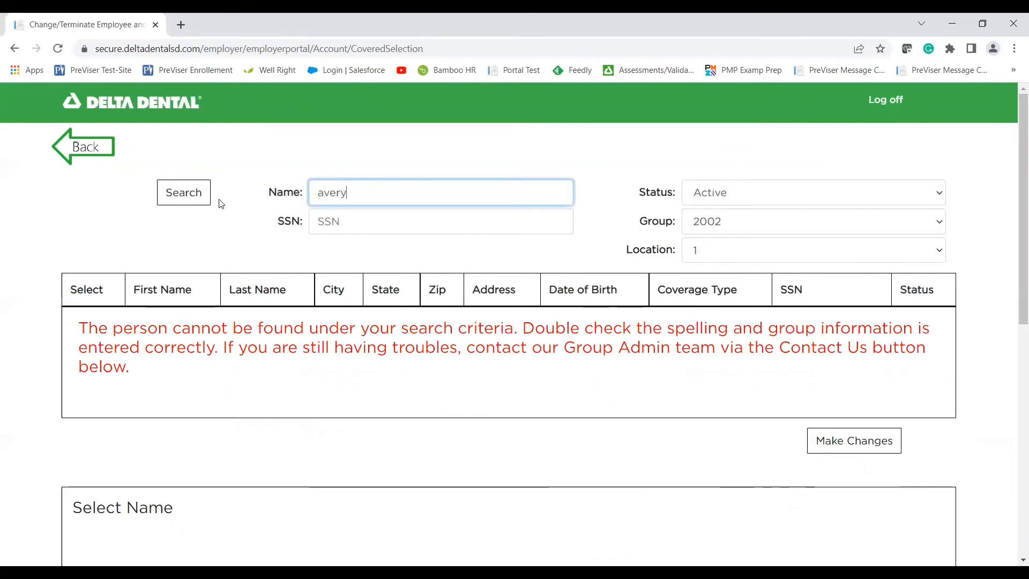
type("ry")
key("Return")
Select the new employee's row, load it with Make Changes, and open Add Spouse/Dependent.
left_click(74, 324)
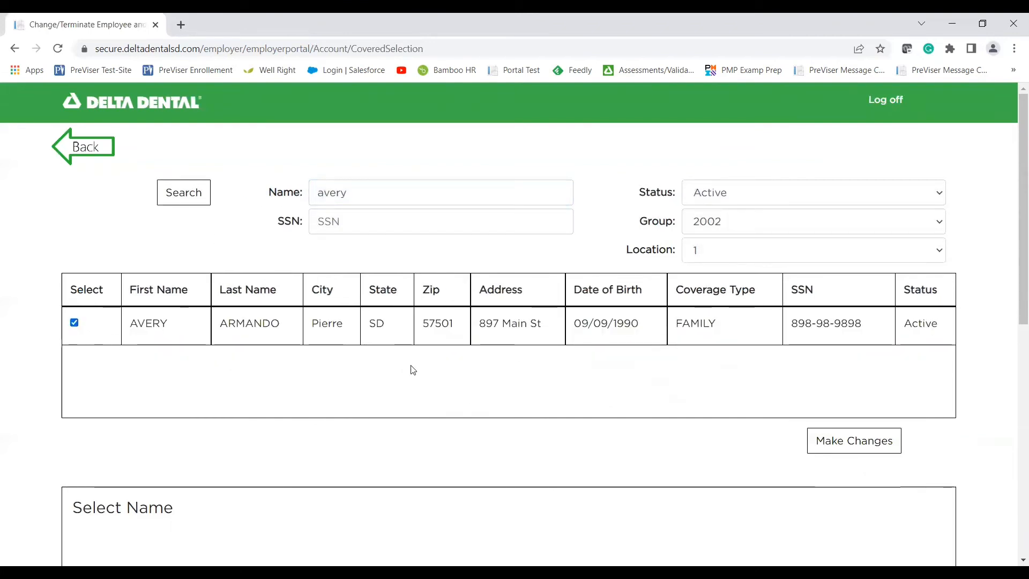
scroll(174, 328, "down", 2)
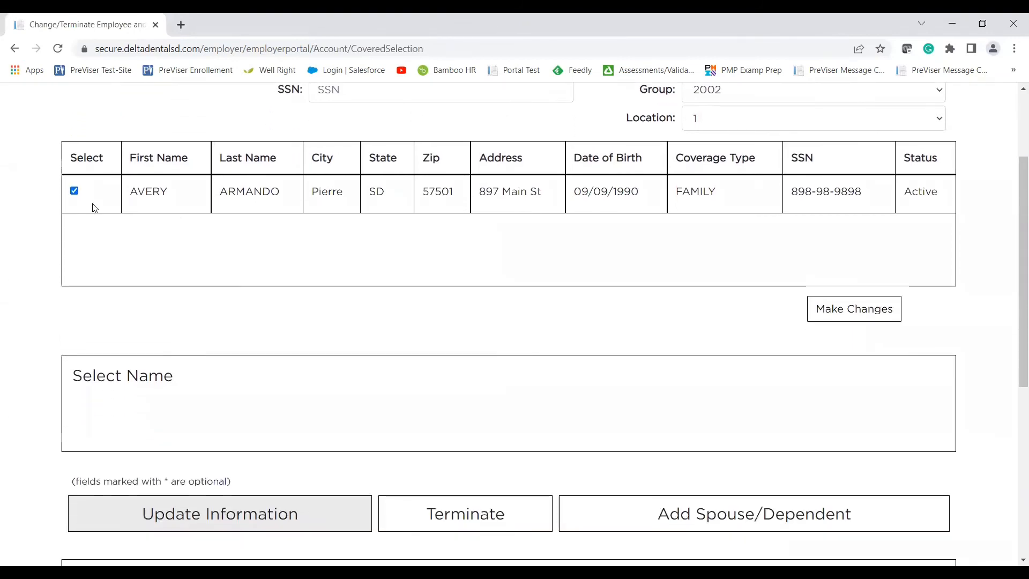
left_click(815, 312)
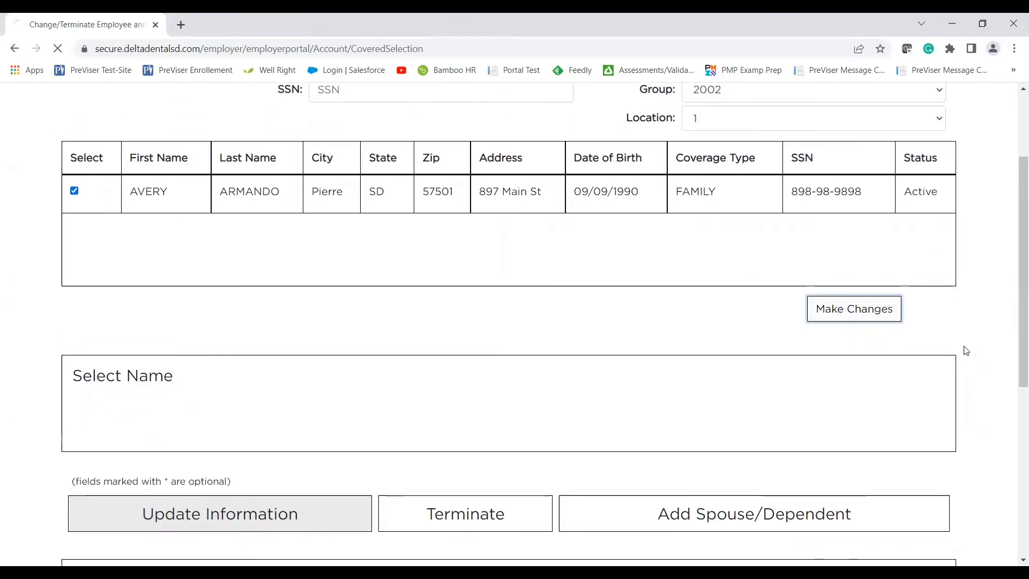
scroll(953, 349, "down", 2)
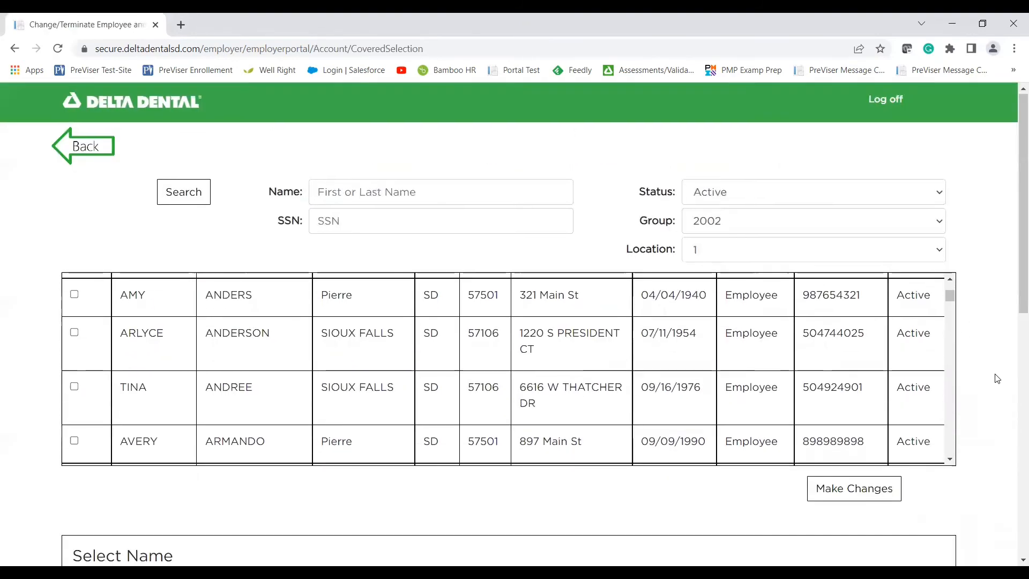
scroll(994, 376, "down", 5)
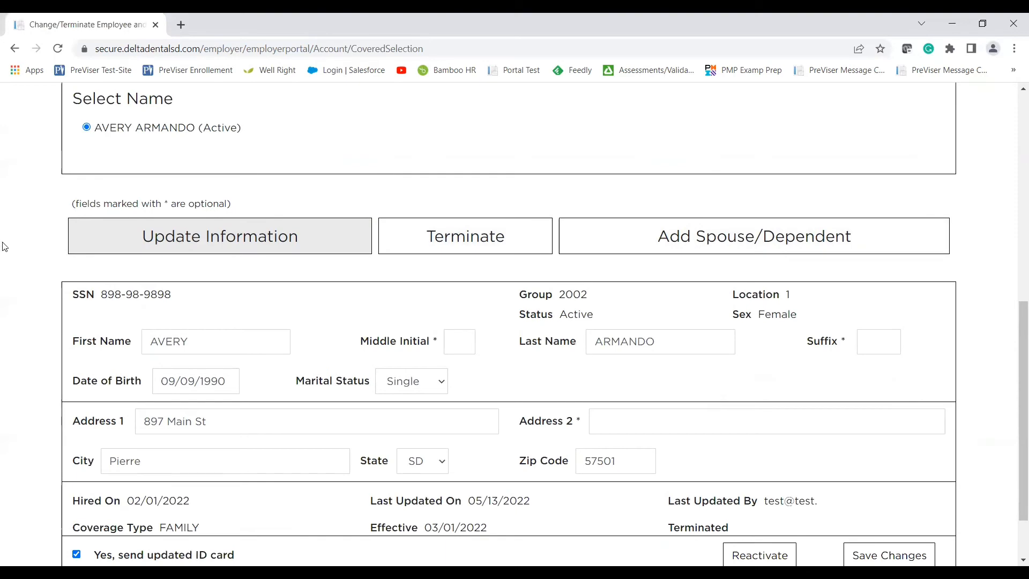
scroll(2, 273, "down", 1)
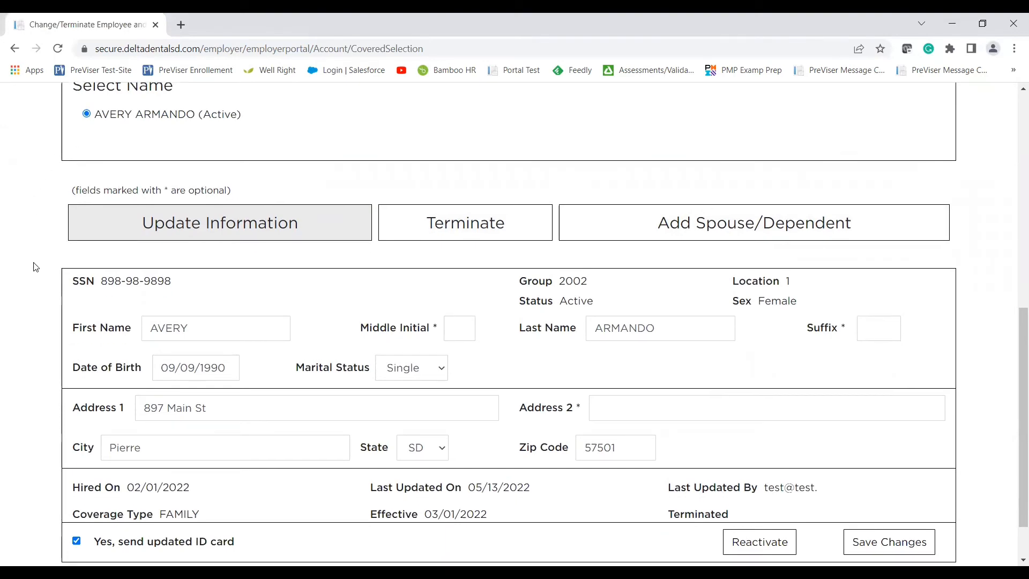
scroll(34, 267, "down", 1)
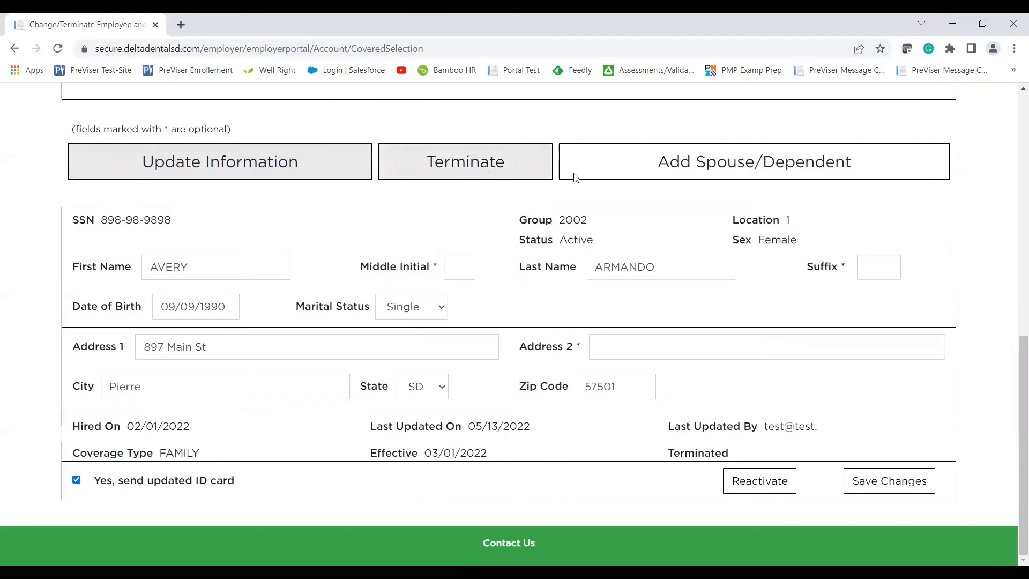
left_click(615, 177)
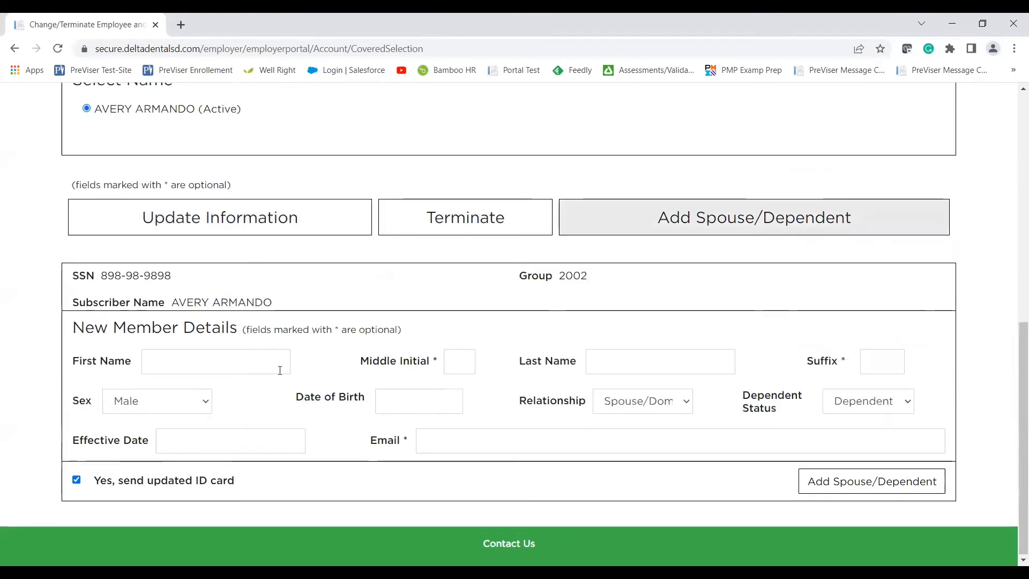
Enter the spouse's first and last name and birth date 10/10/1990.
left_click(243, 354)
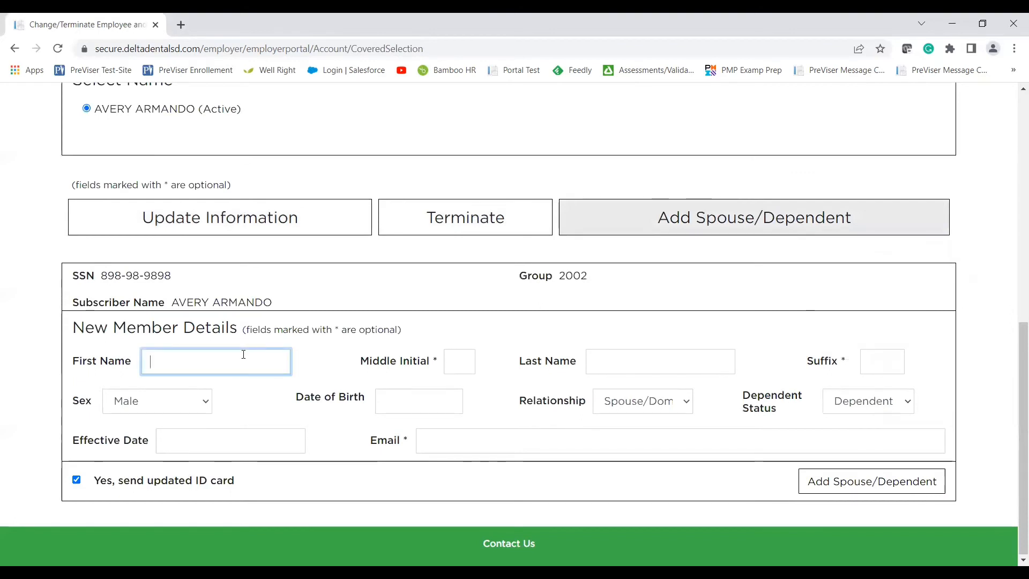
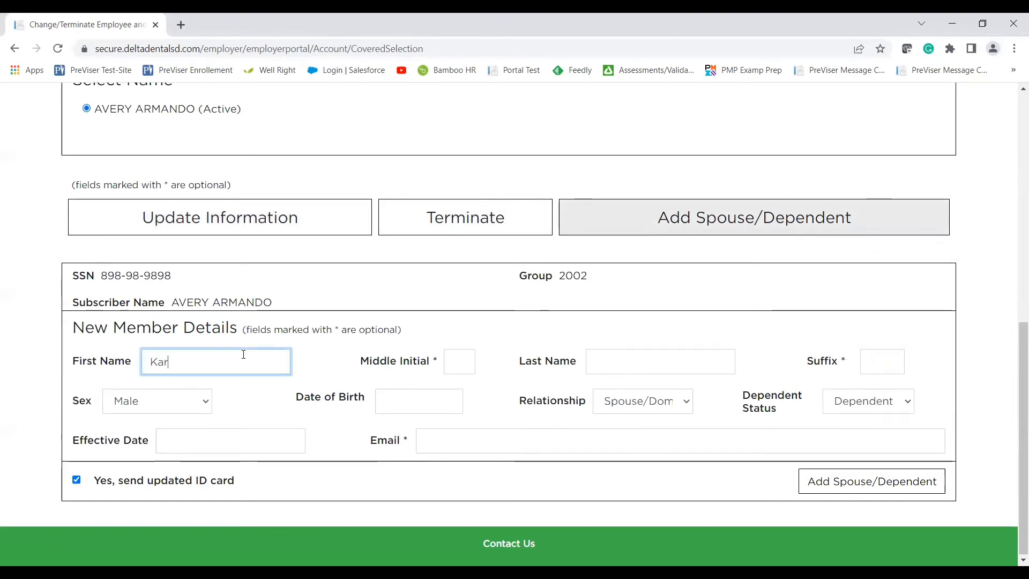
key("Tab")
key("Tab")
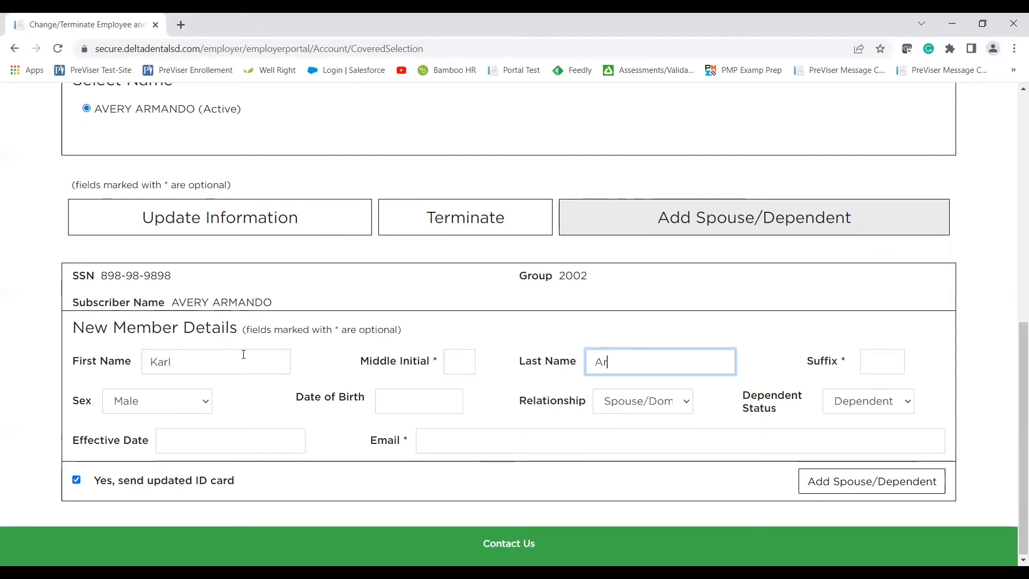
key("Tab")
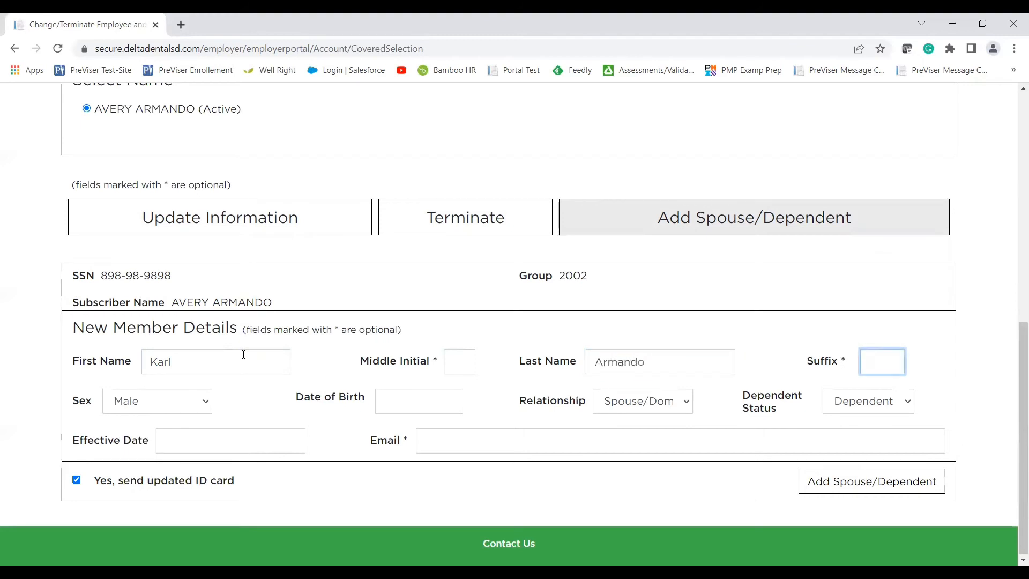
key("Tab")
key("Tab")
type("1")
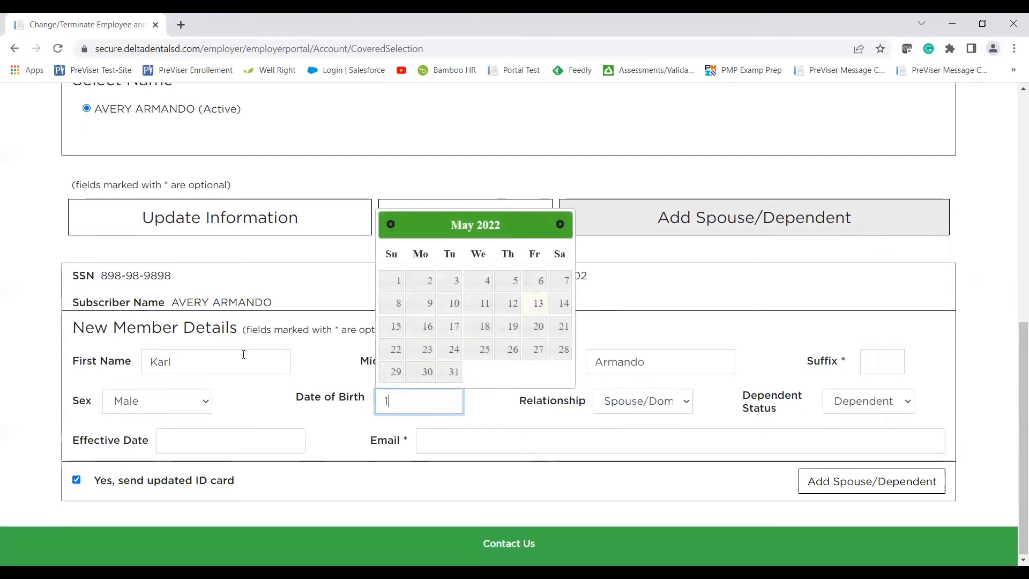
type("0/10/1990")
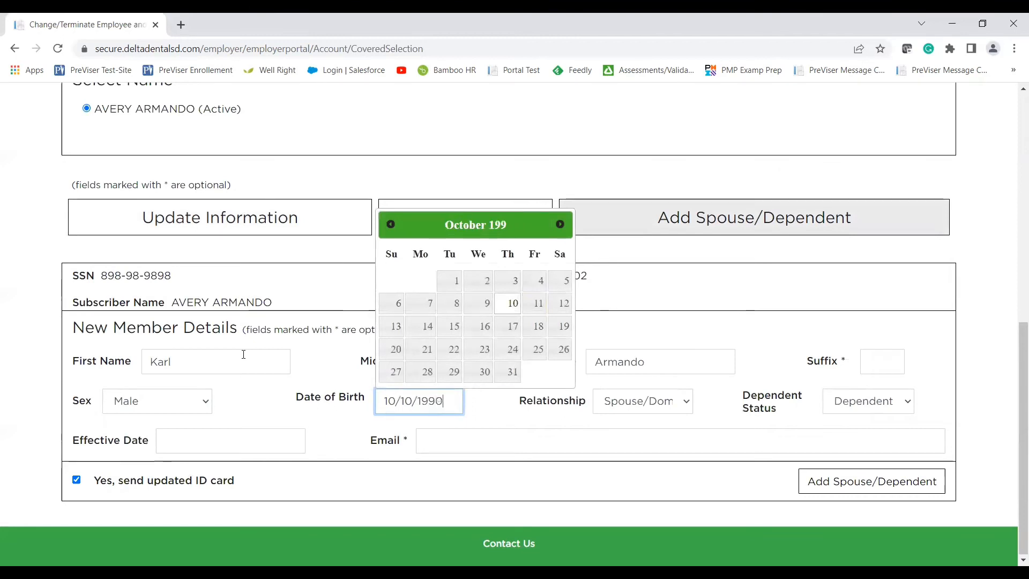
key("Tab")
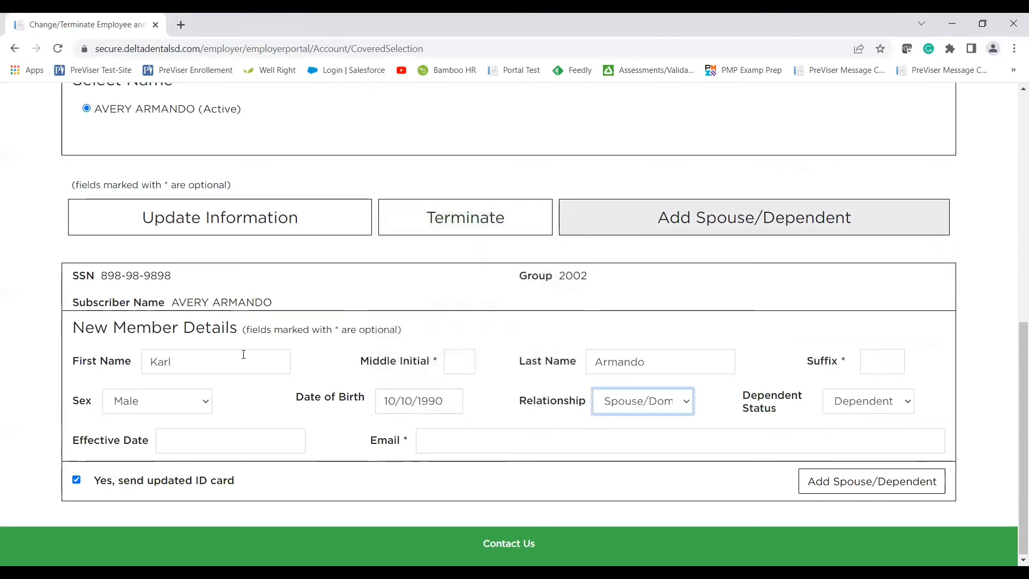
Keep Spouse/Domestic Partner, set effective date 02/01/2022, and untick sending an updated ID card.
left_click(658, 411)
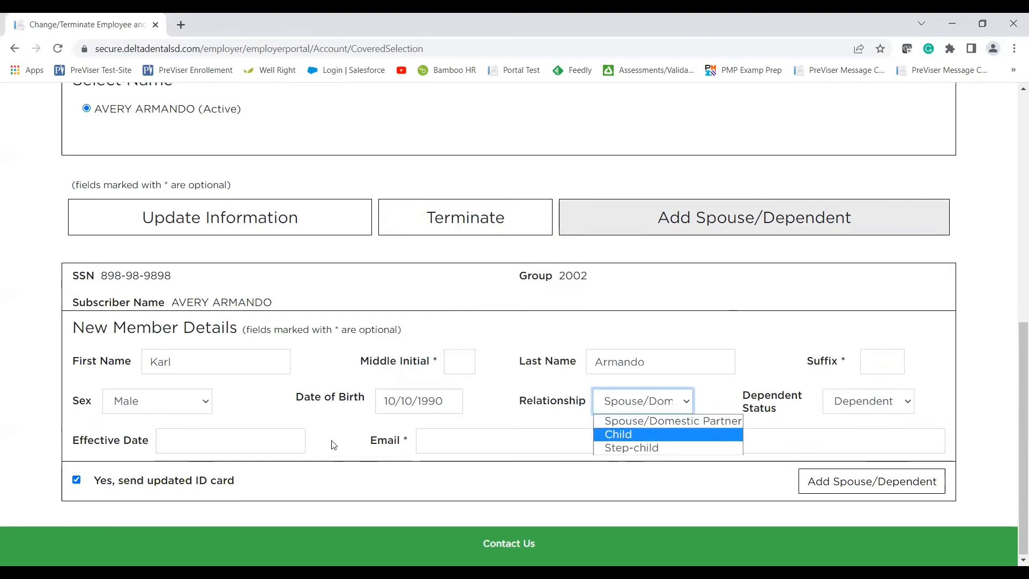
left_click(246, 439)
left_click(245, 439)
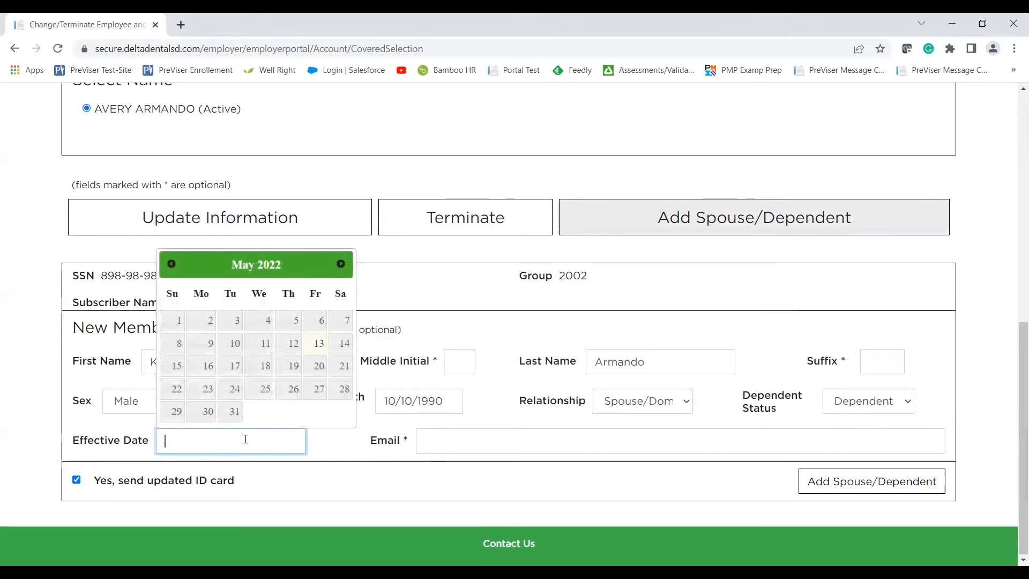
type("02/02")
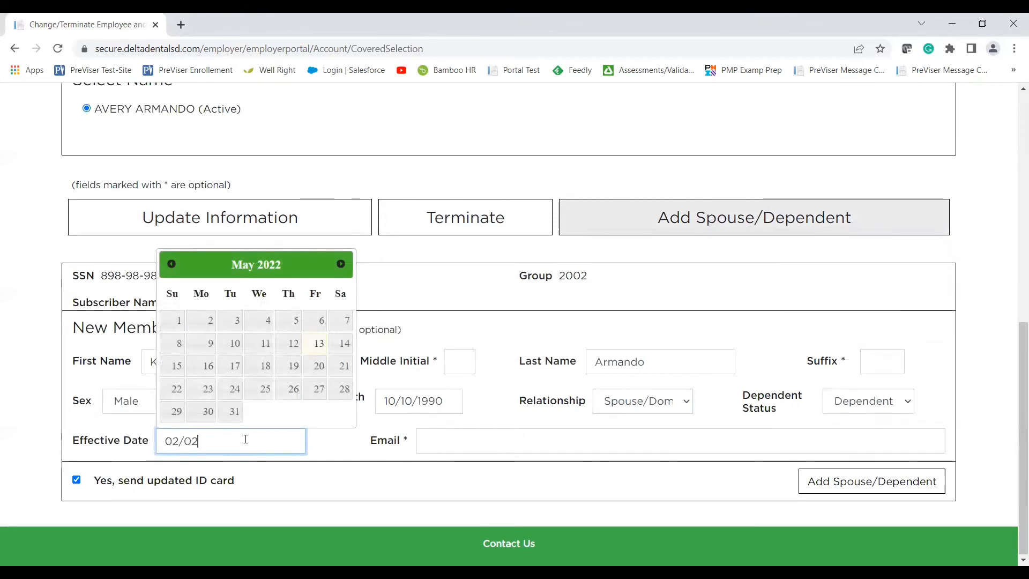
key("BackSpace")
type("1/2022")
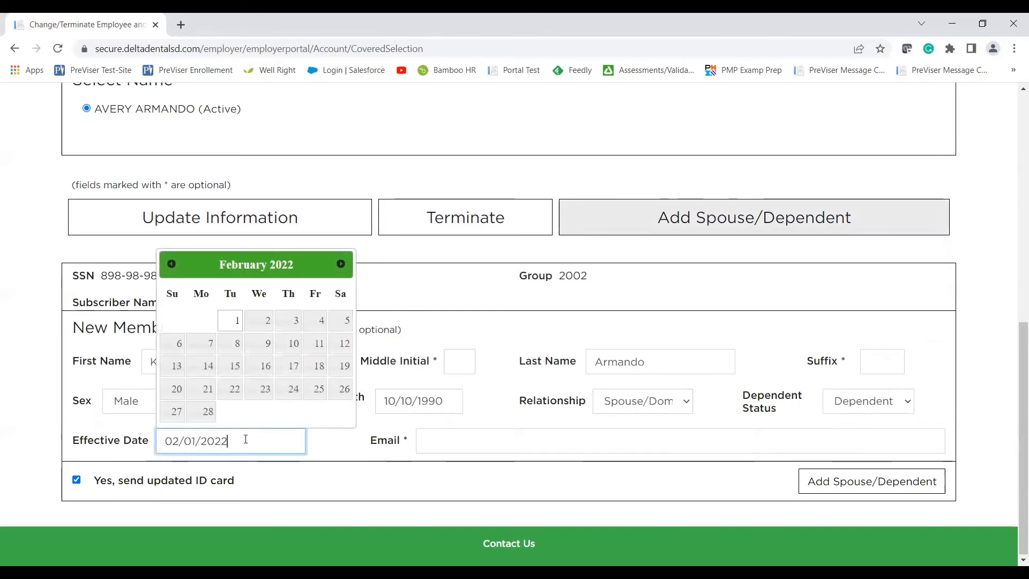
key("Tab")
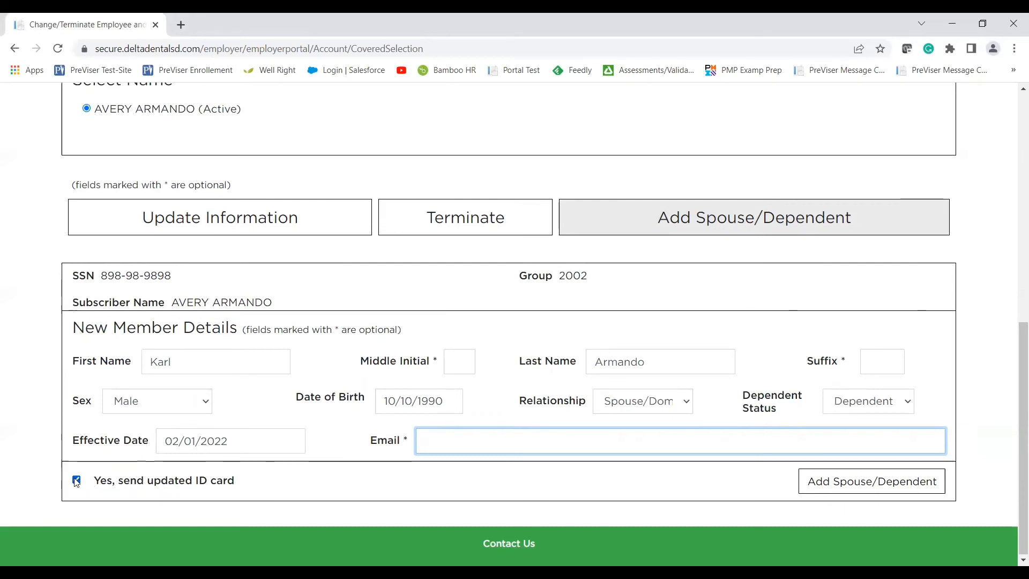
left_click(95, 485)
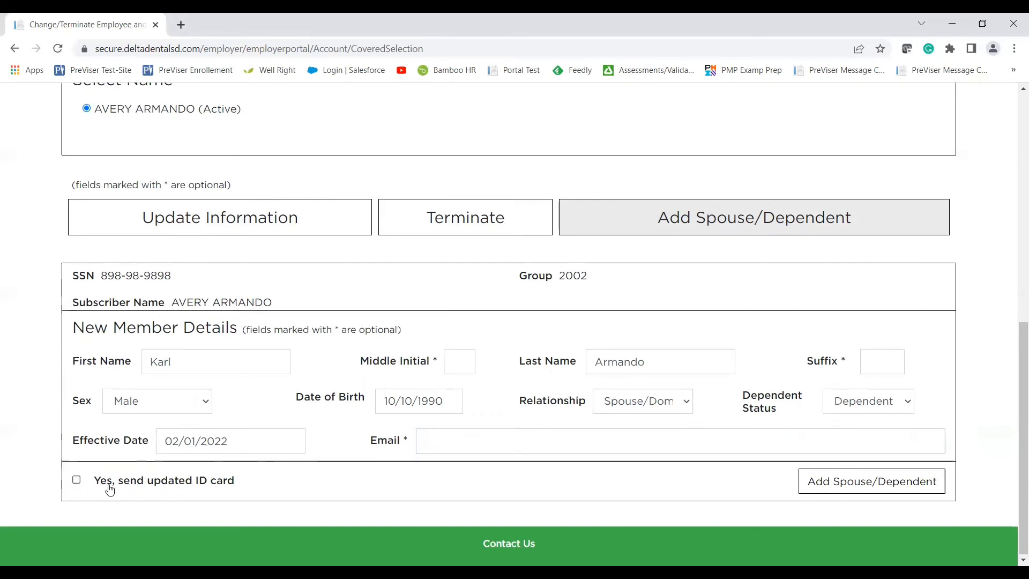
Move the spouse's rejected effective date to 03/01/2022, add them, then start another dependent.
left_click(866, 484)
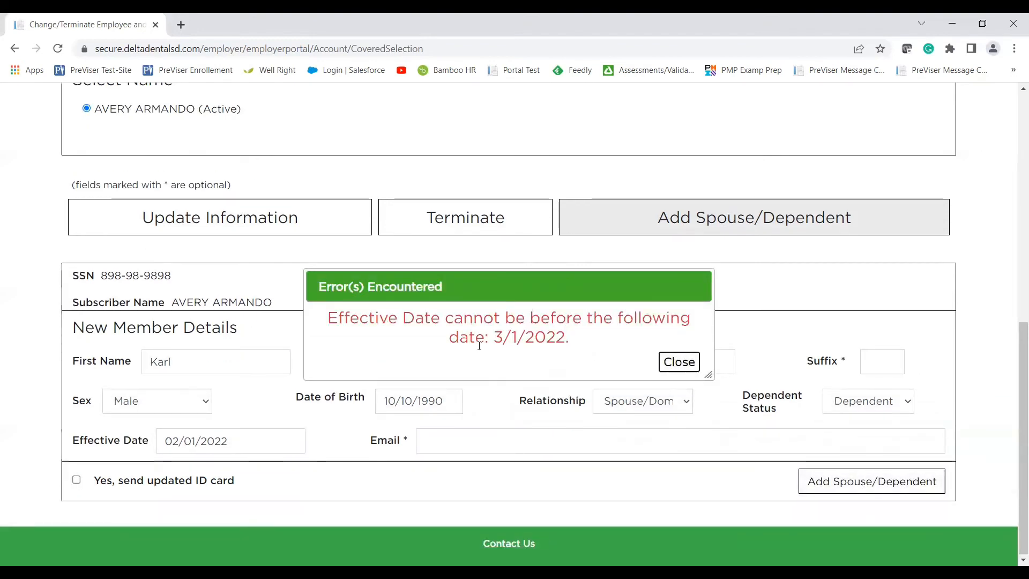
left_click(679, 362)
left_click(179, 441)
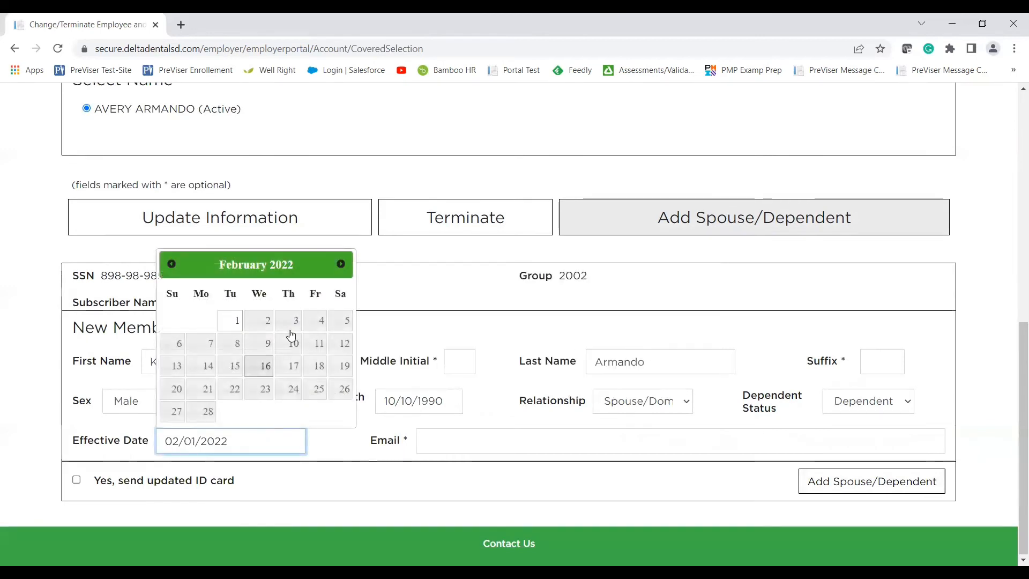
left_click(341, 264)
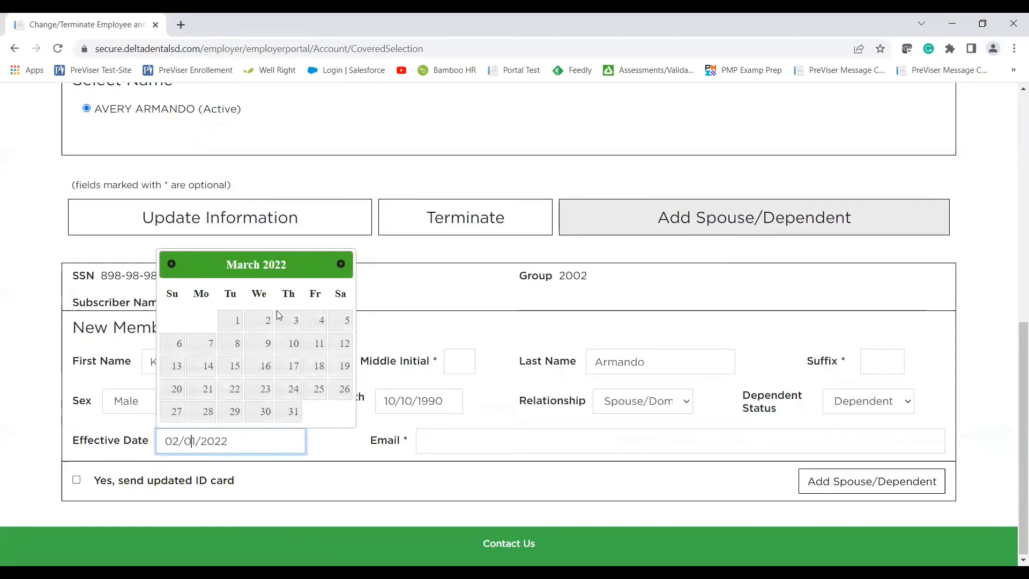
left_click(238, 321)
left_click(823, 482)
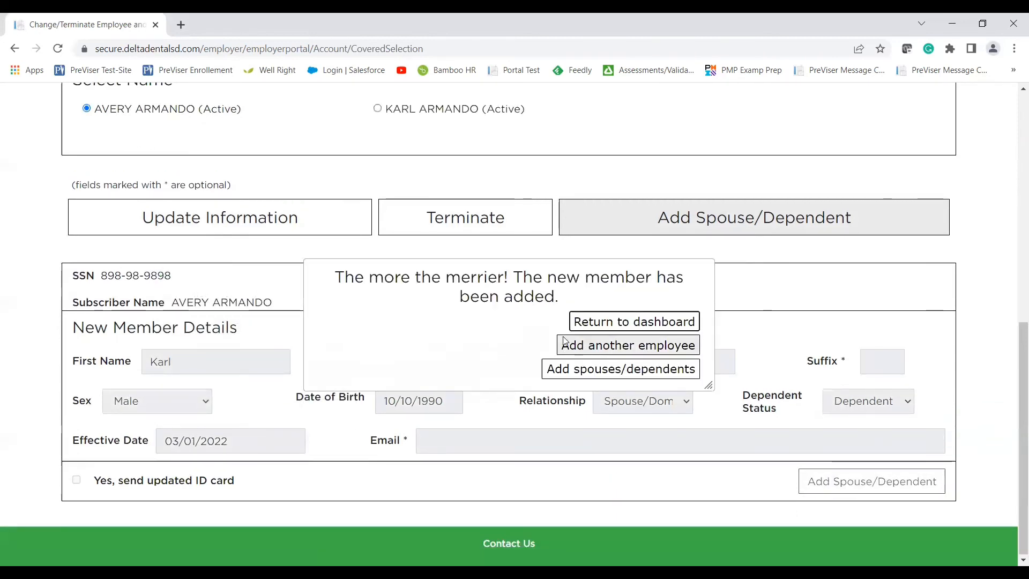
left_click(572, 369)
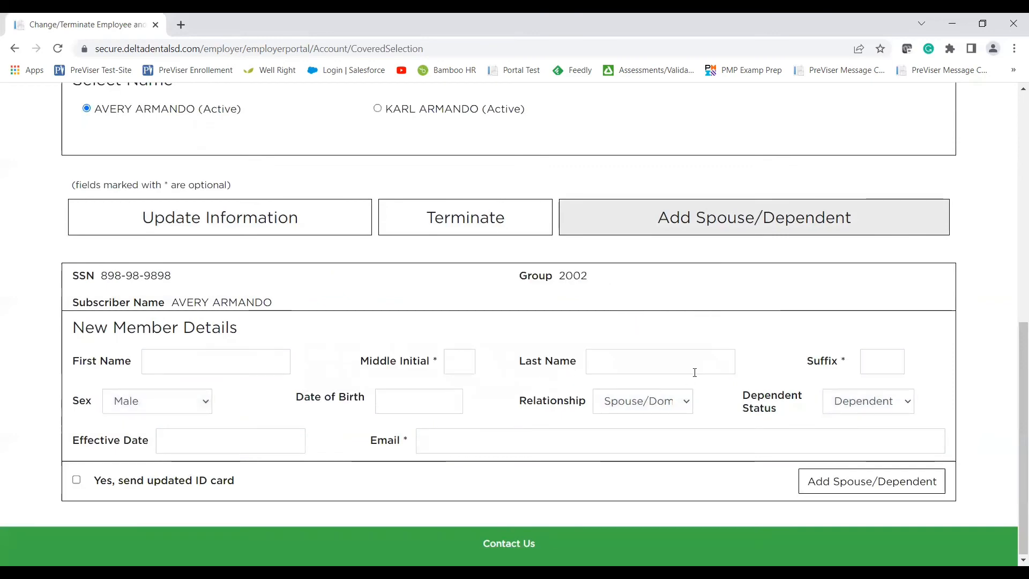
Search the roster by the employee's first name and open the match for changes.
scroll(694, 371, "up", 3)
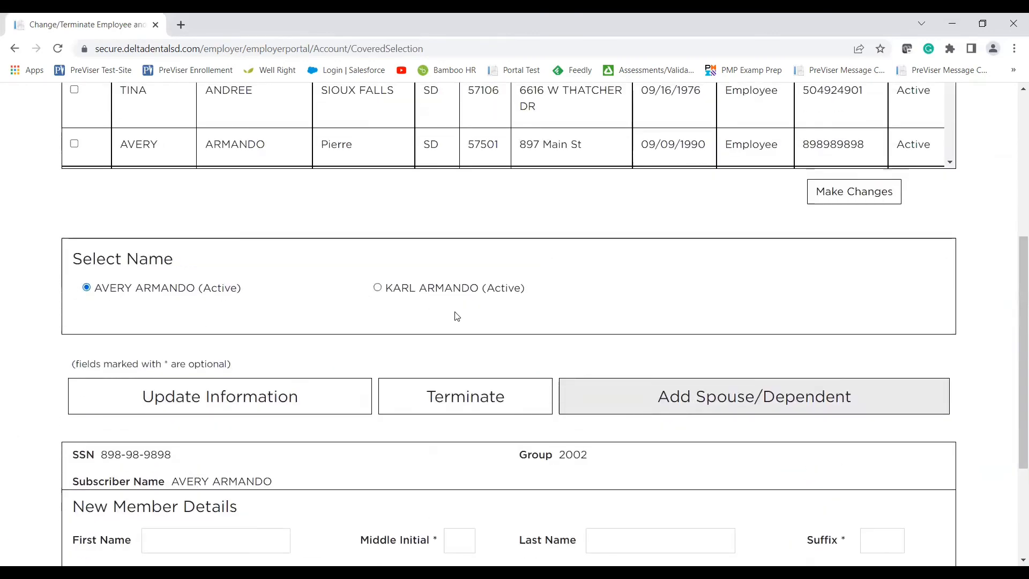
scroll(457, 316, "down", 1)
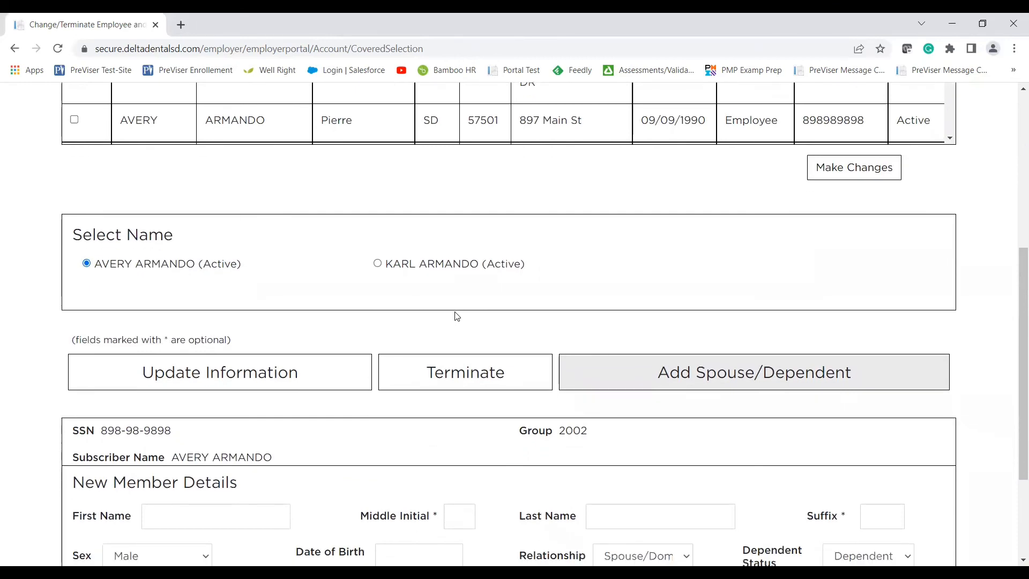
scroll(457, 316, "up", 5)
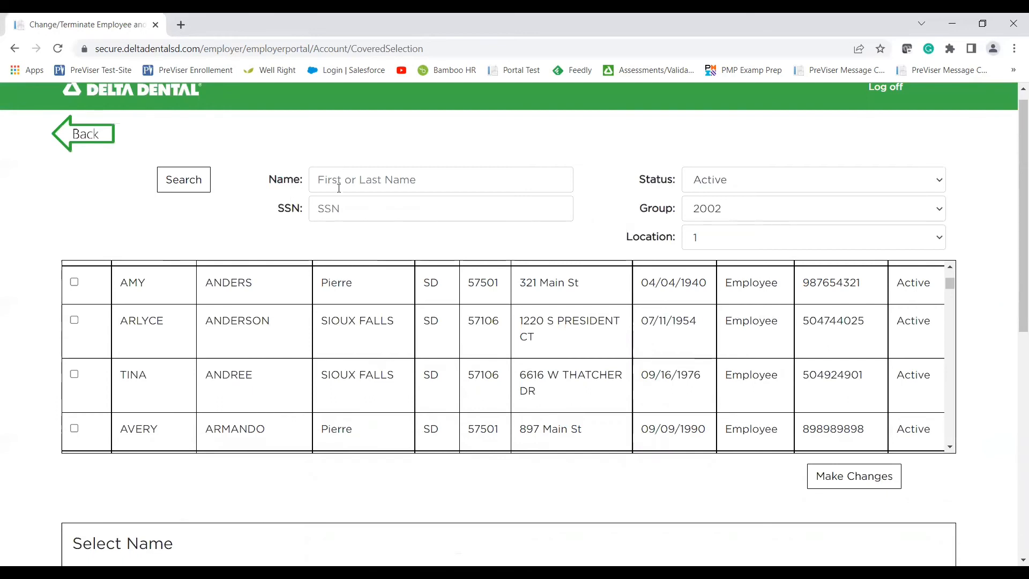
left_click(339, 187)
type("arthur")
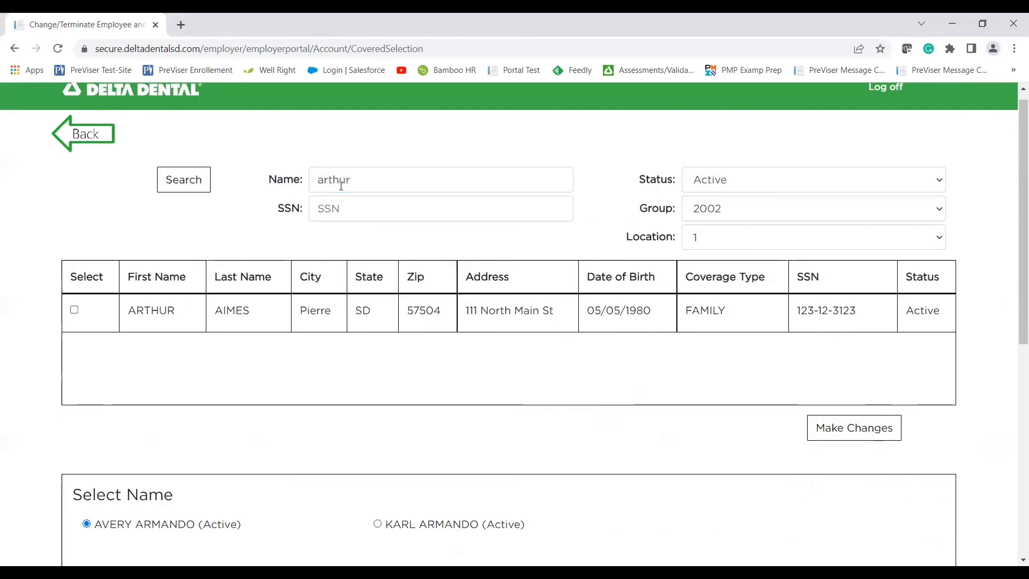
left_click(885, 439)
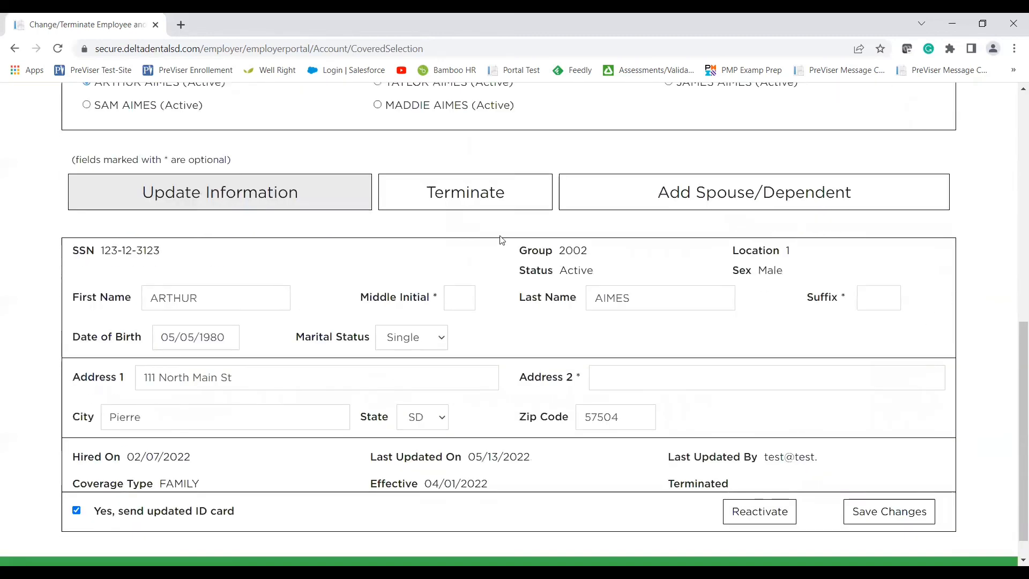
Terminate the employee for Retirement with term date 05/02/2022 and confirm.
left_click(491, 191)
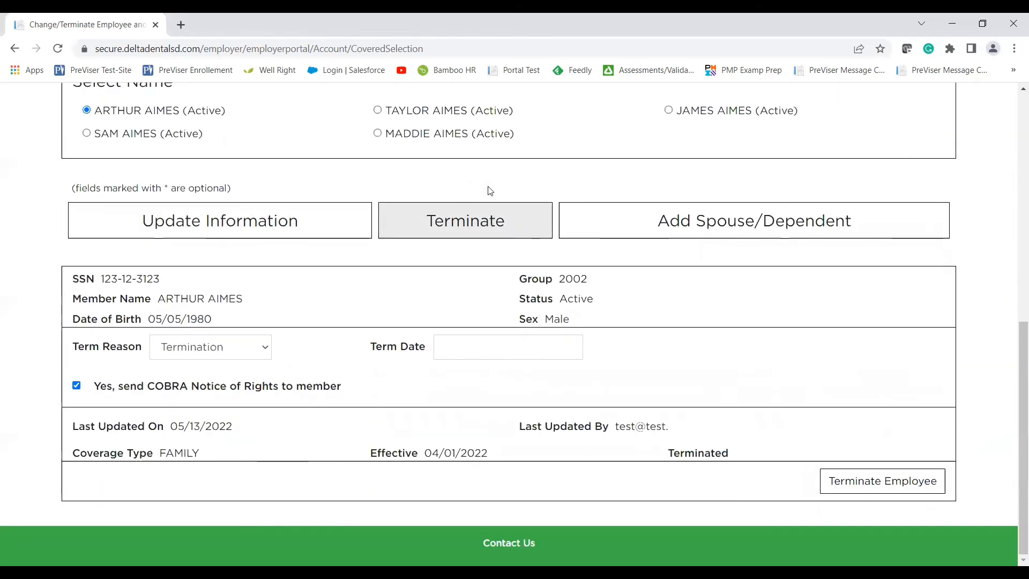
scroll(257, 316, "up", 1)
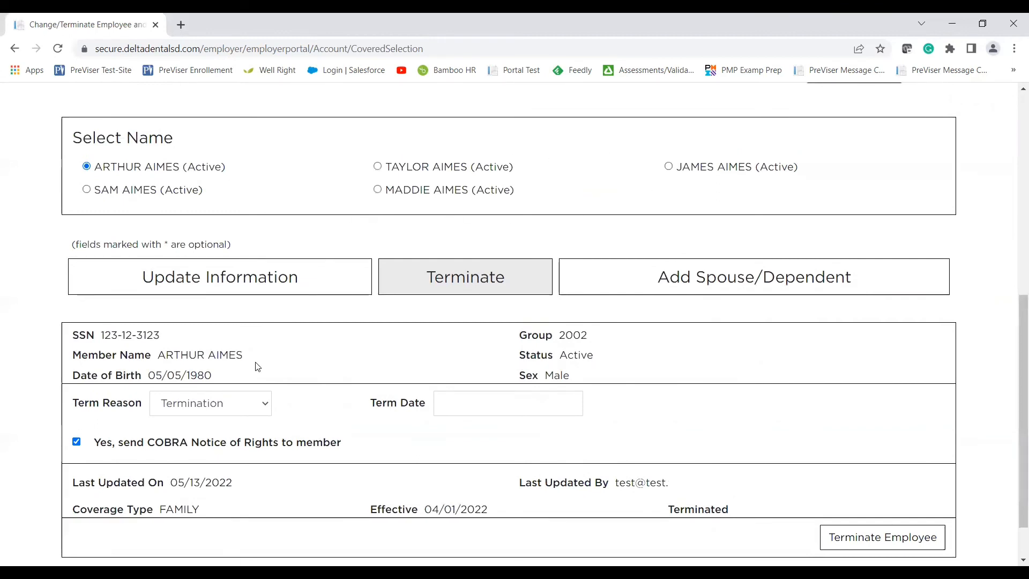
left_click(231, 407)
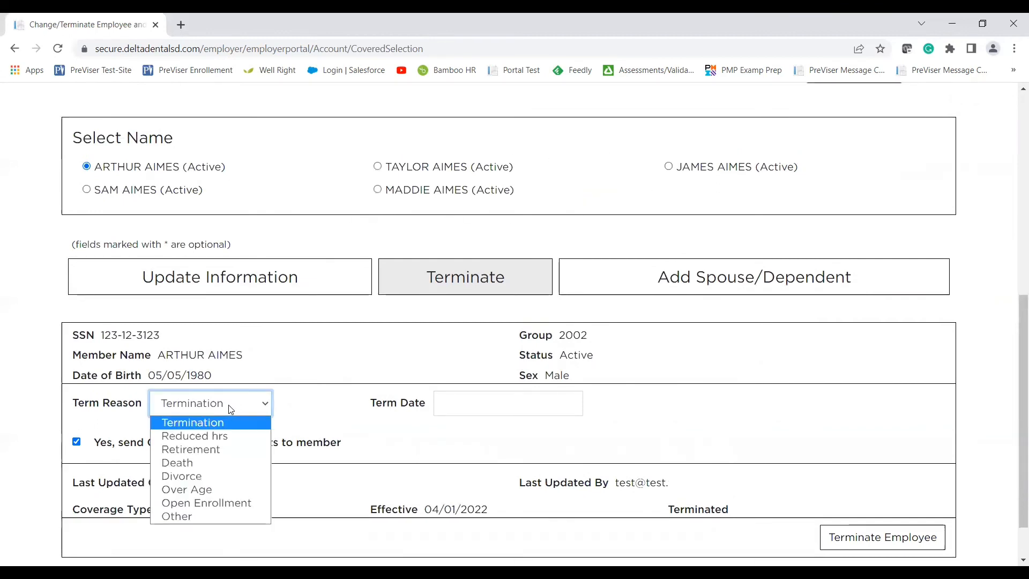
left_click(210, 450)
left_click(472, 399)
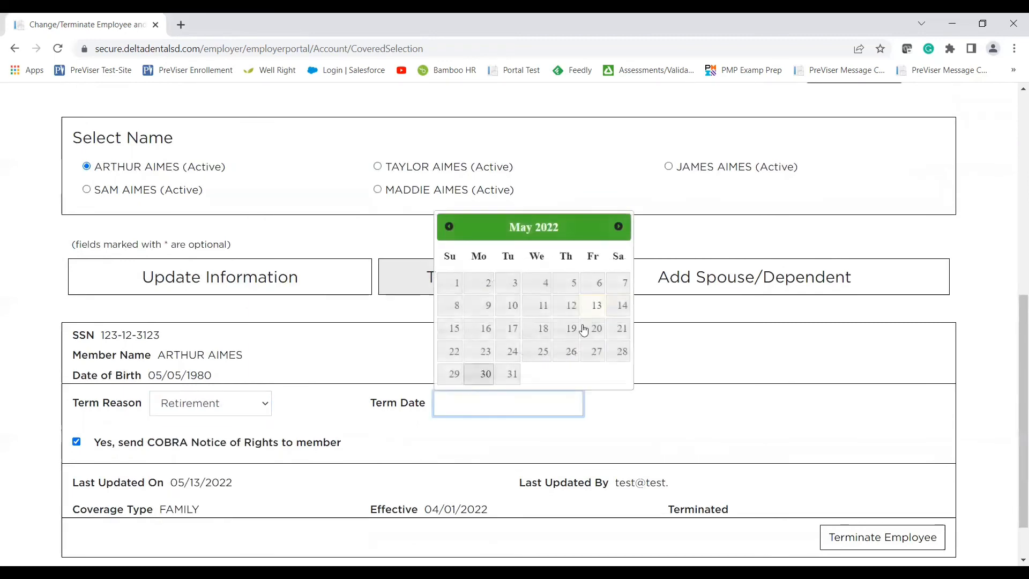
left_click(486, 290)
scroll(572, 423, "down", 2)
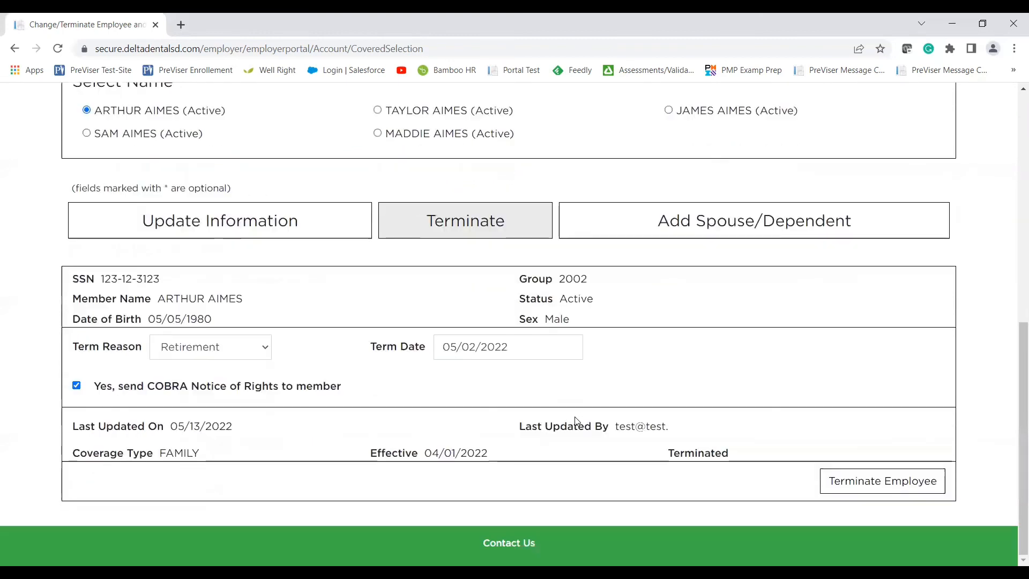
left_click(849, 481)
left_click(666, 342)
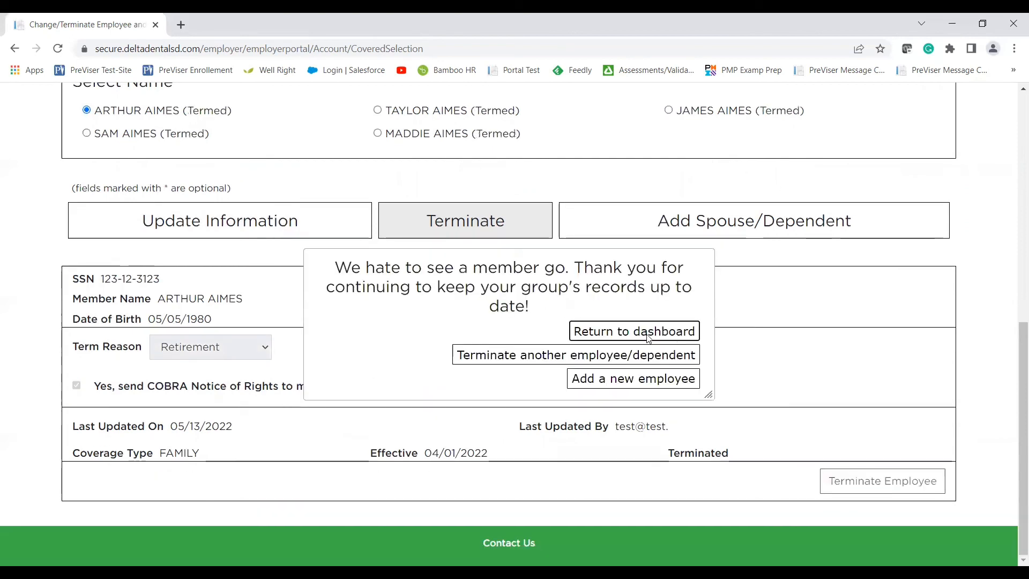
Dismiss the termination success message and open the first Termed employee's record for changes.
left_click(564, 355)
scroll(506, 342, "up", 1)
scroll(507, 342, "up", 1)
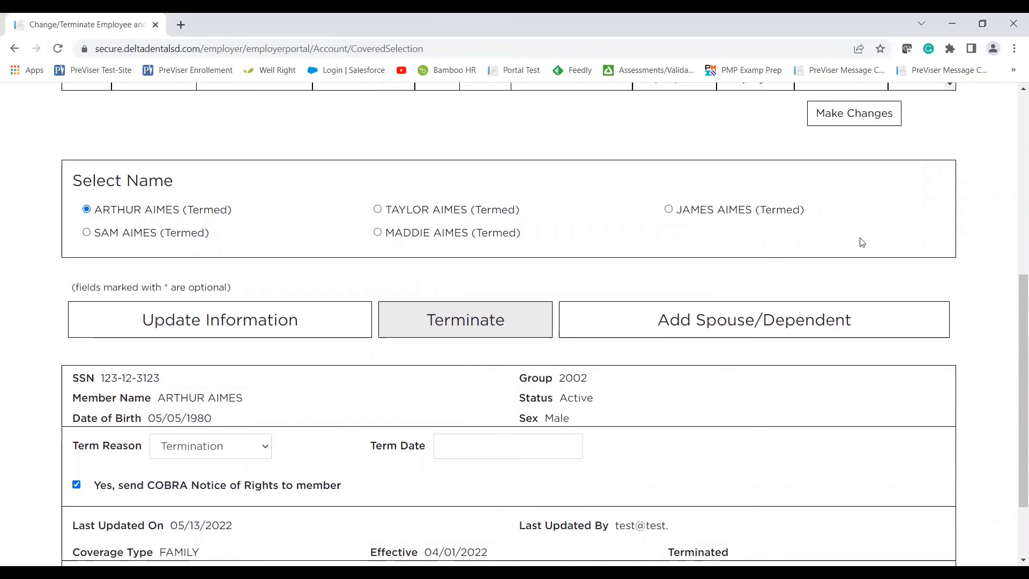
scroll(861, 242, "up", 4)
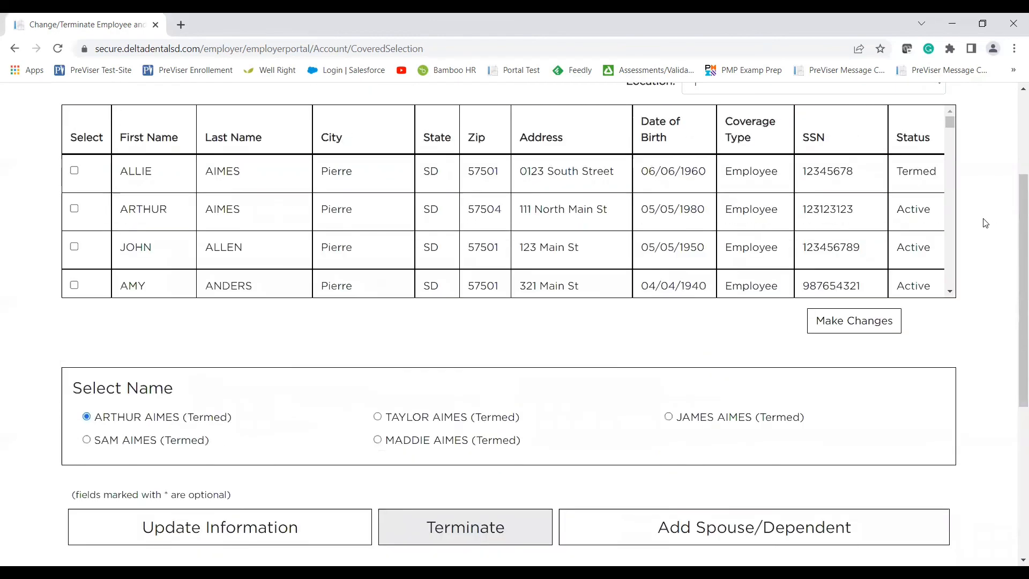
left_click(74, 171)
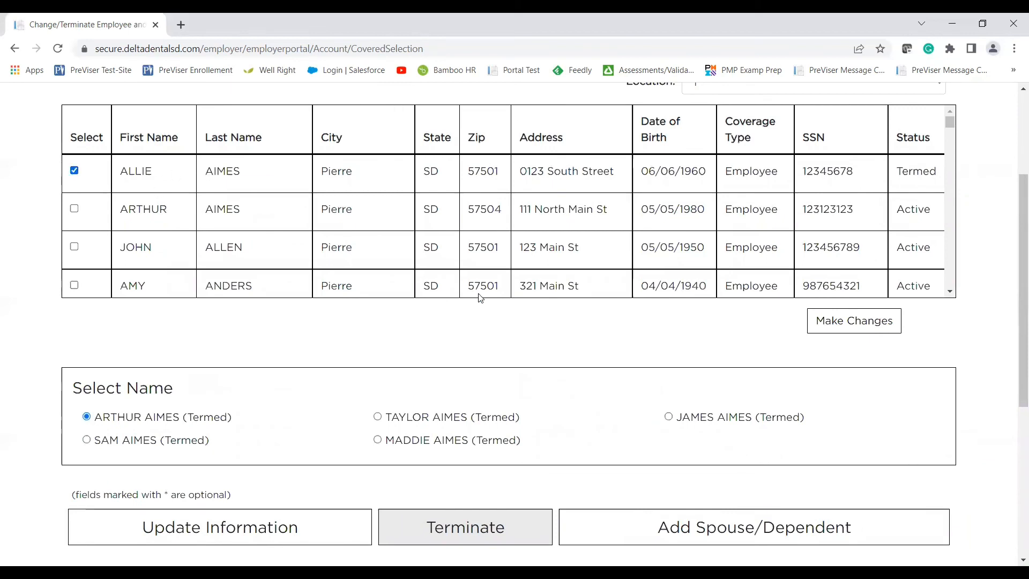
left_click(810, 320)
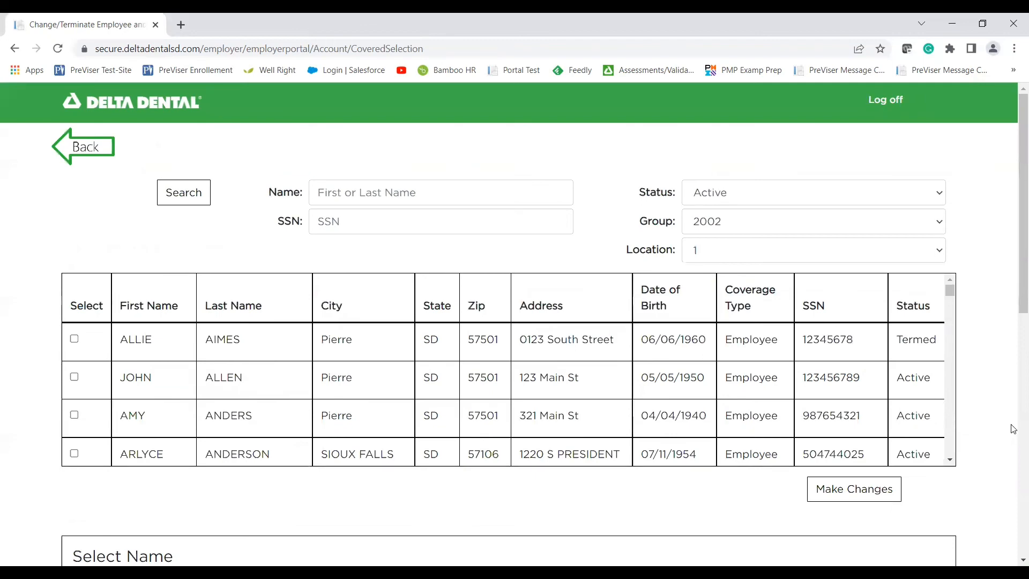
scroll(997, 423, "down", 10)
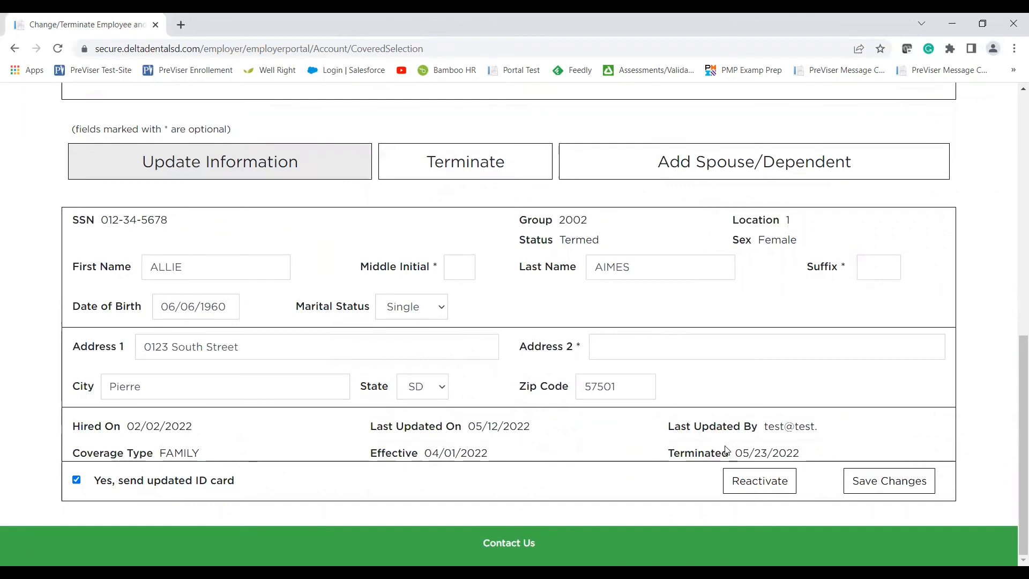
left_click(754, 486)
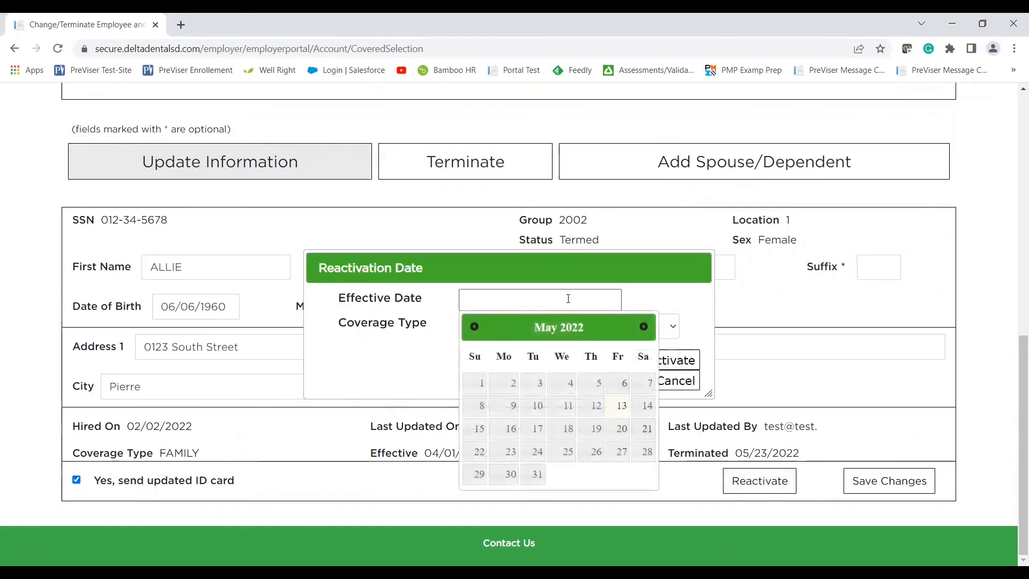
left_click(512, 391)
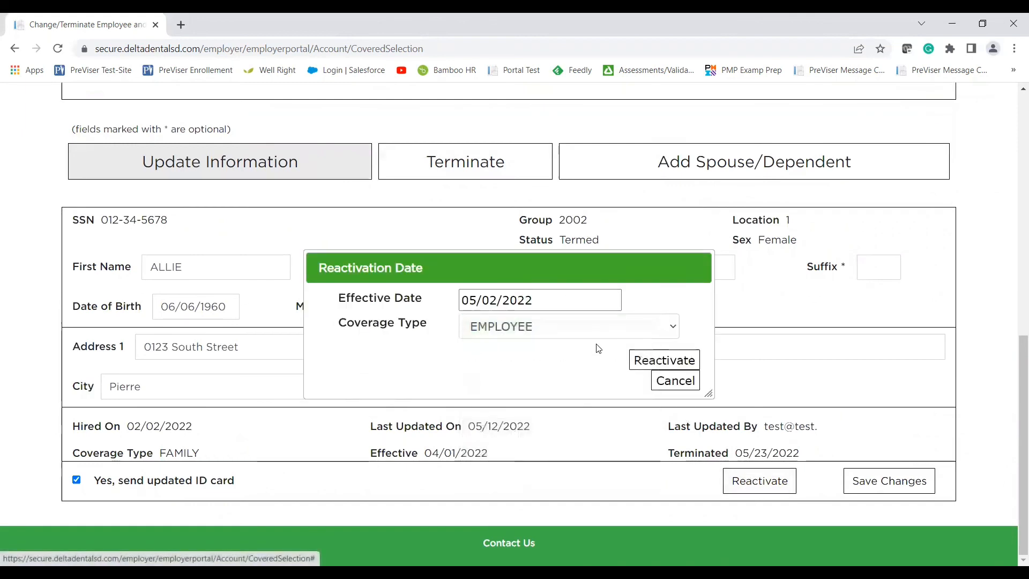
left_click(584, 330)
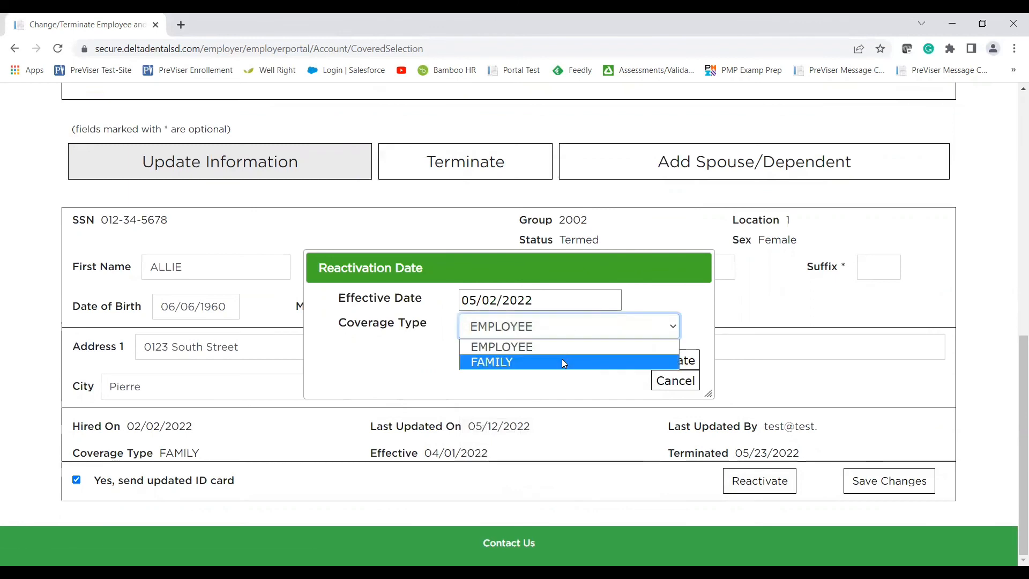
left_click(533, 350)
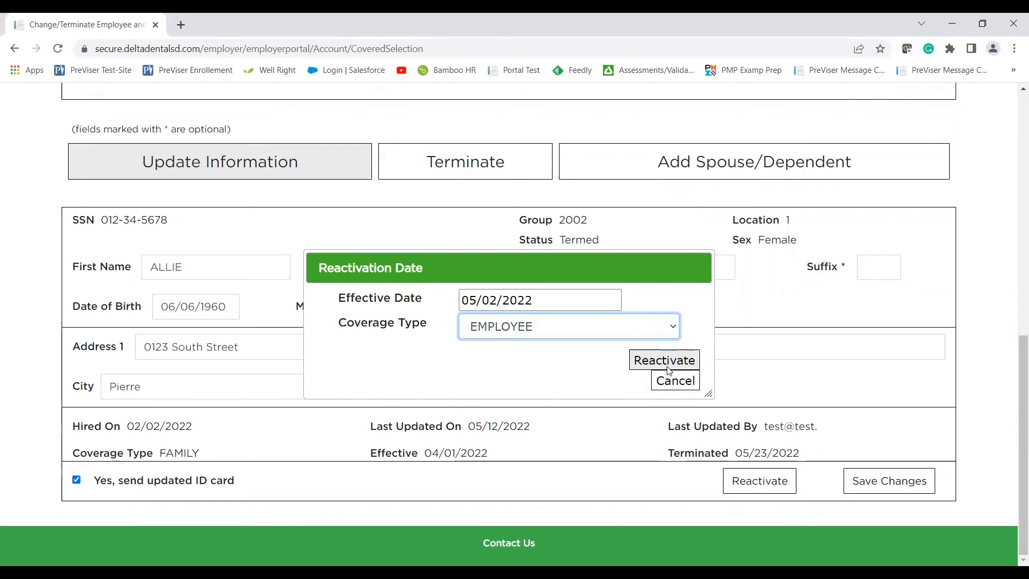
left_click(668, 369)
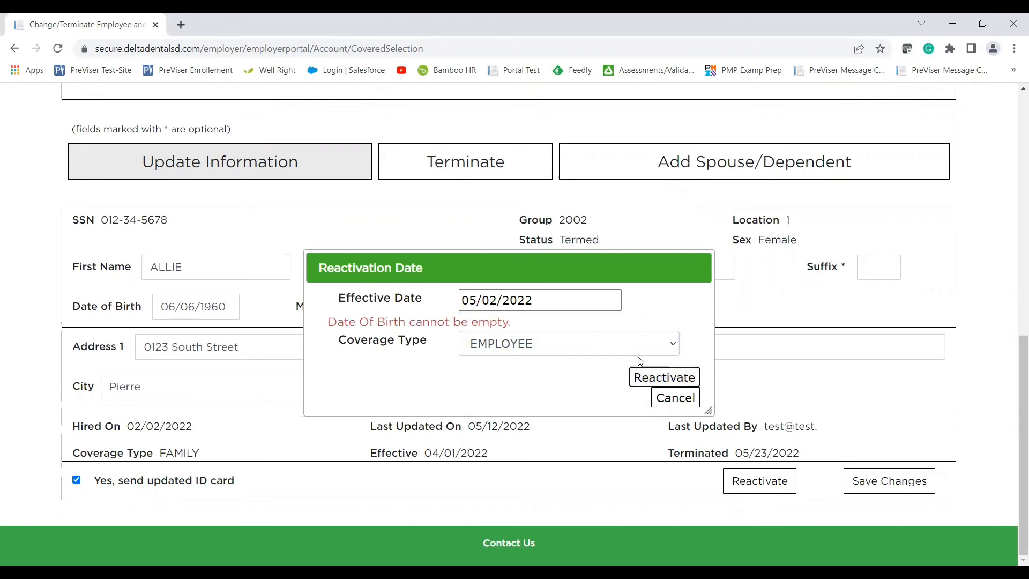
right_click(587, 357)
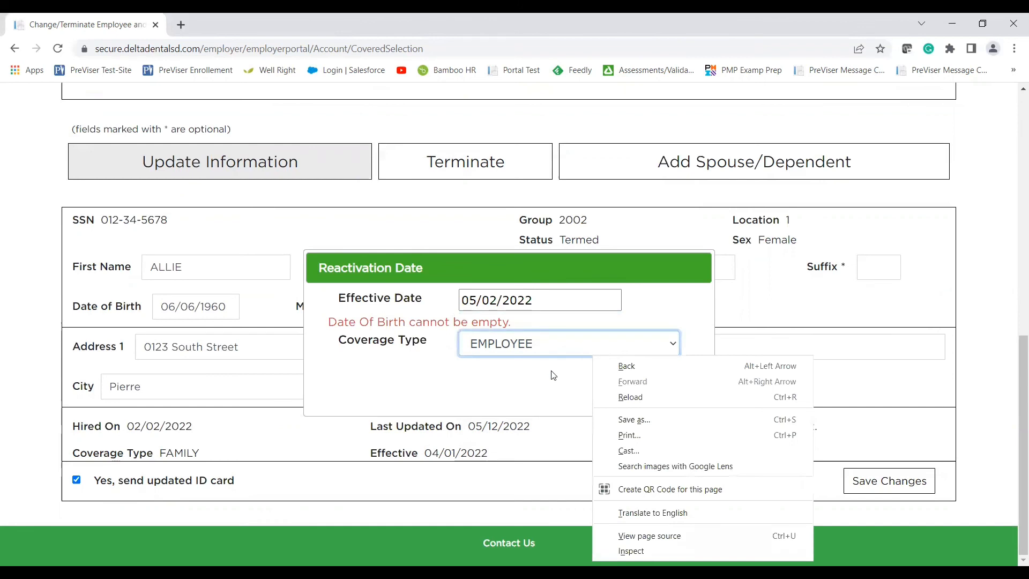
right_click(552, 371)
left_click(586, 343)
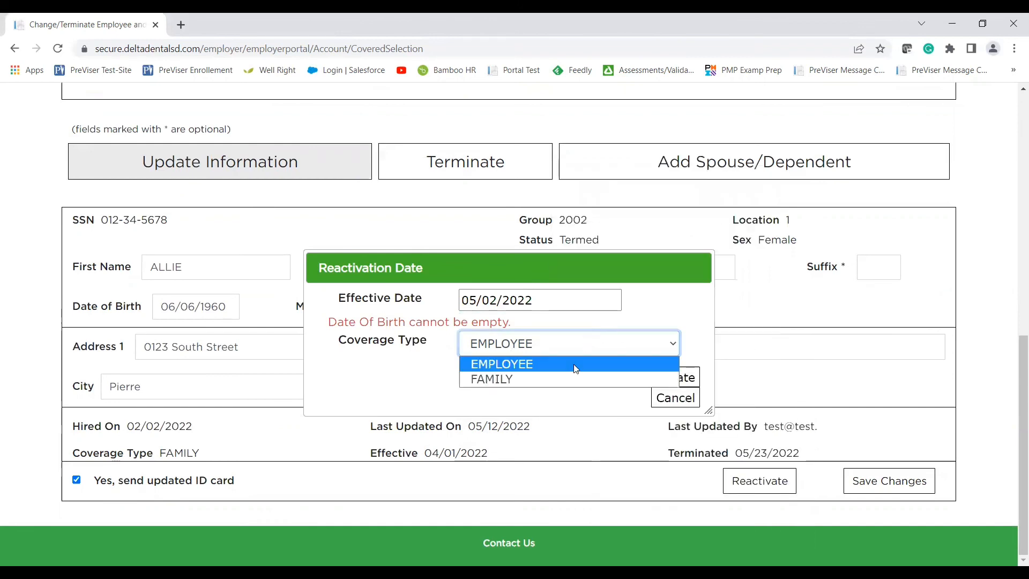
left_click(672, 397)
left_click(673, 397)
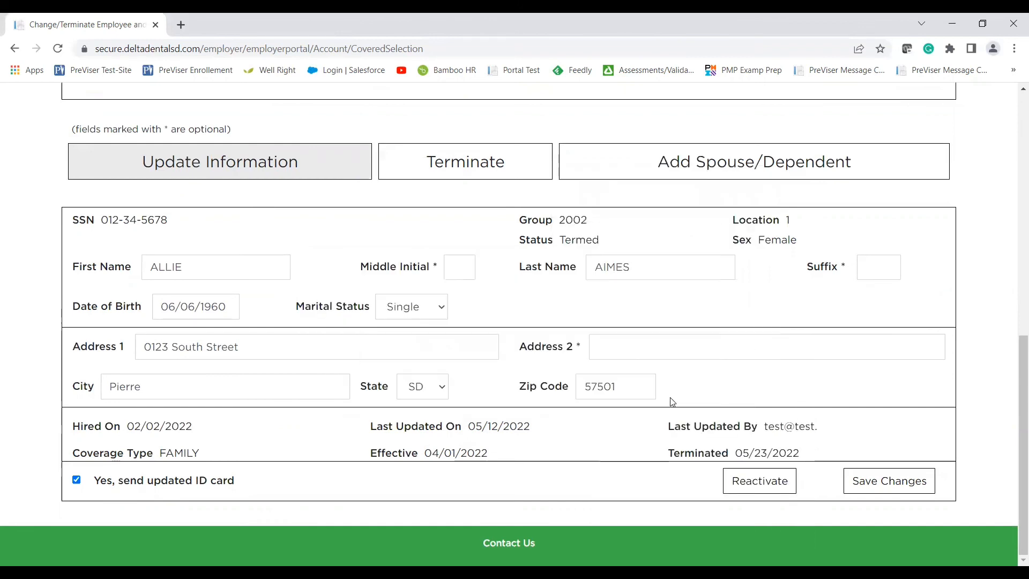
scroll(672, 401, "up", 2)
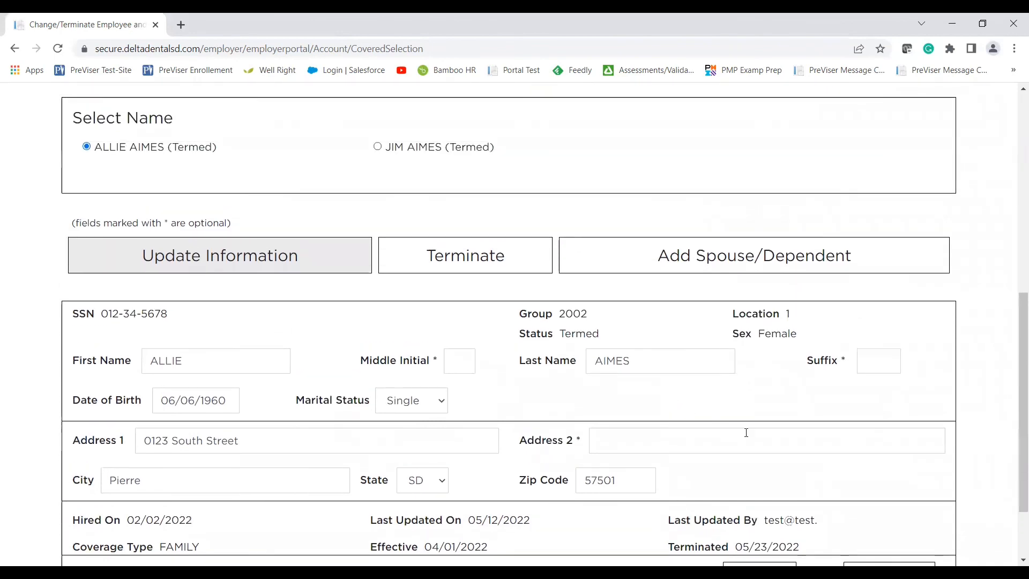
scroll(838, 341, "up", 6)
scroll(838, 341, "up", 1)
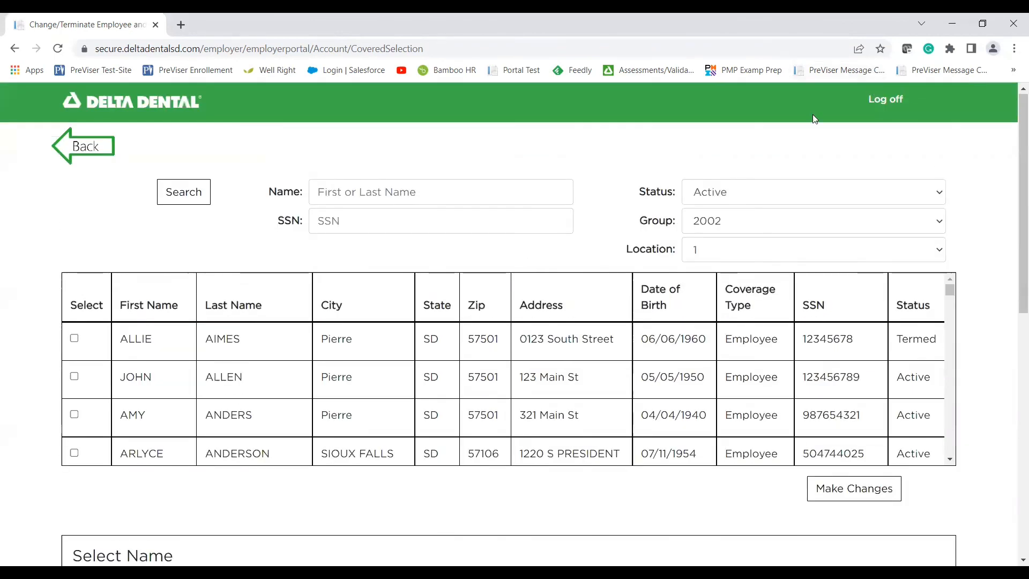
Return to the Dashboard and review the Employee Roster, where the first employee still shows Termed.
left_click(70, 155)
scroll(65, 254, "down", 3)
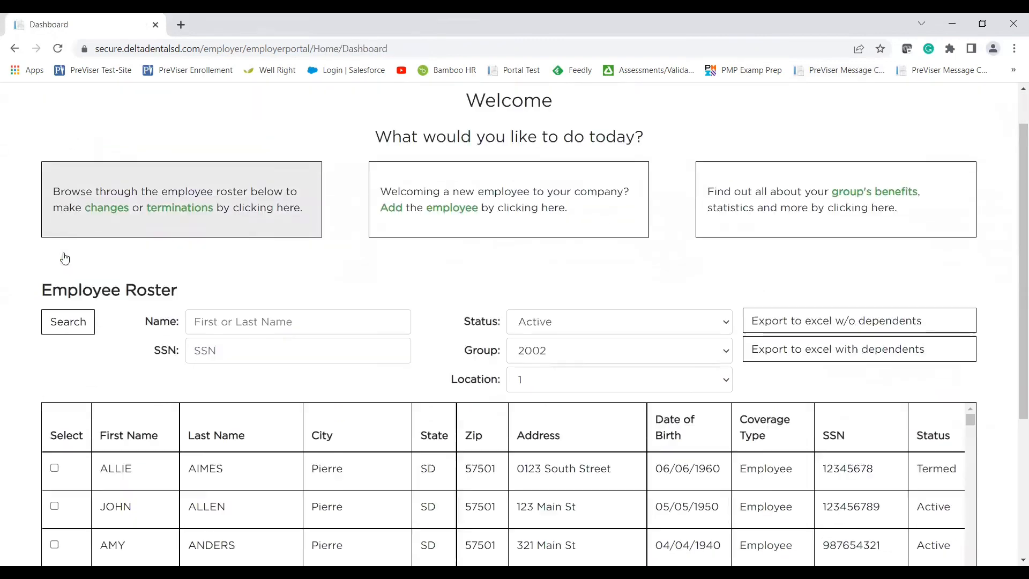
scroll(64, 253, "down", 1)
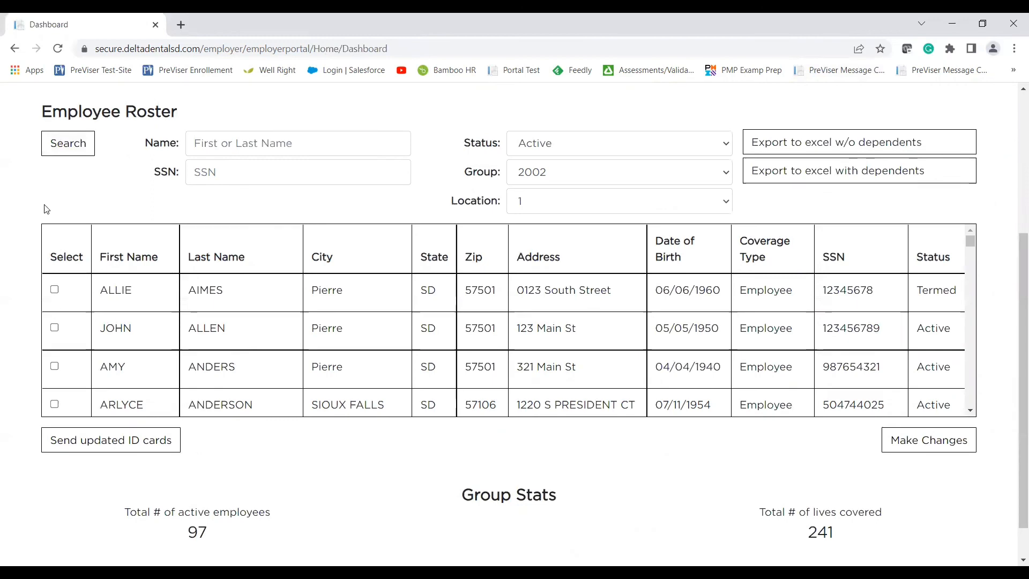
scroll(46, 206, "up", 1)
scroll(46, 206, "up", 3)
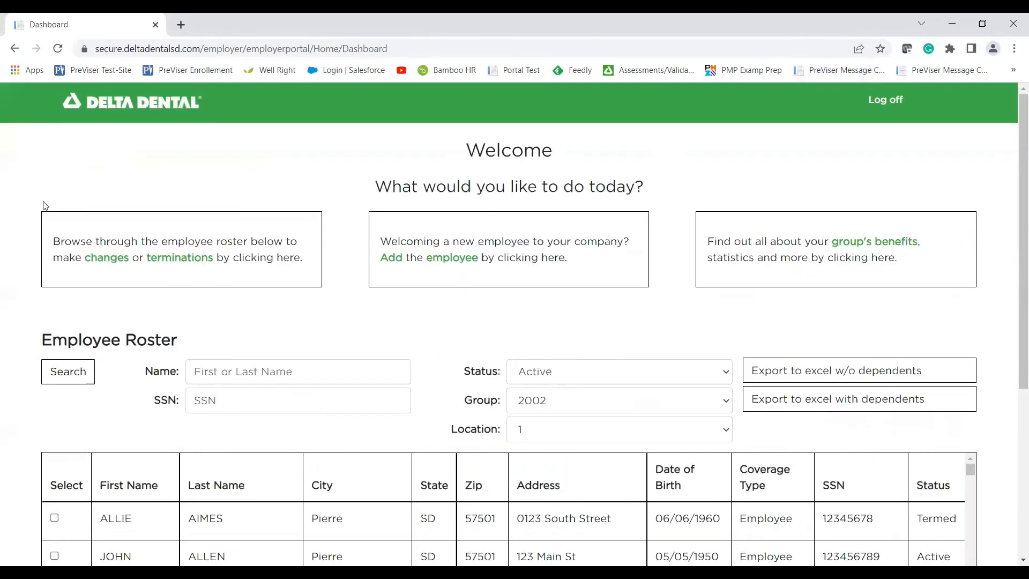